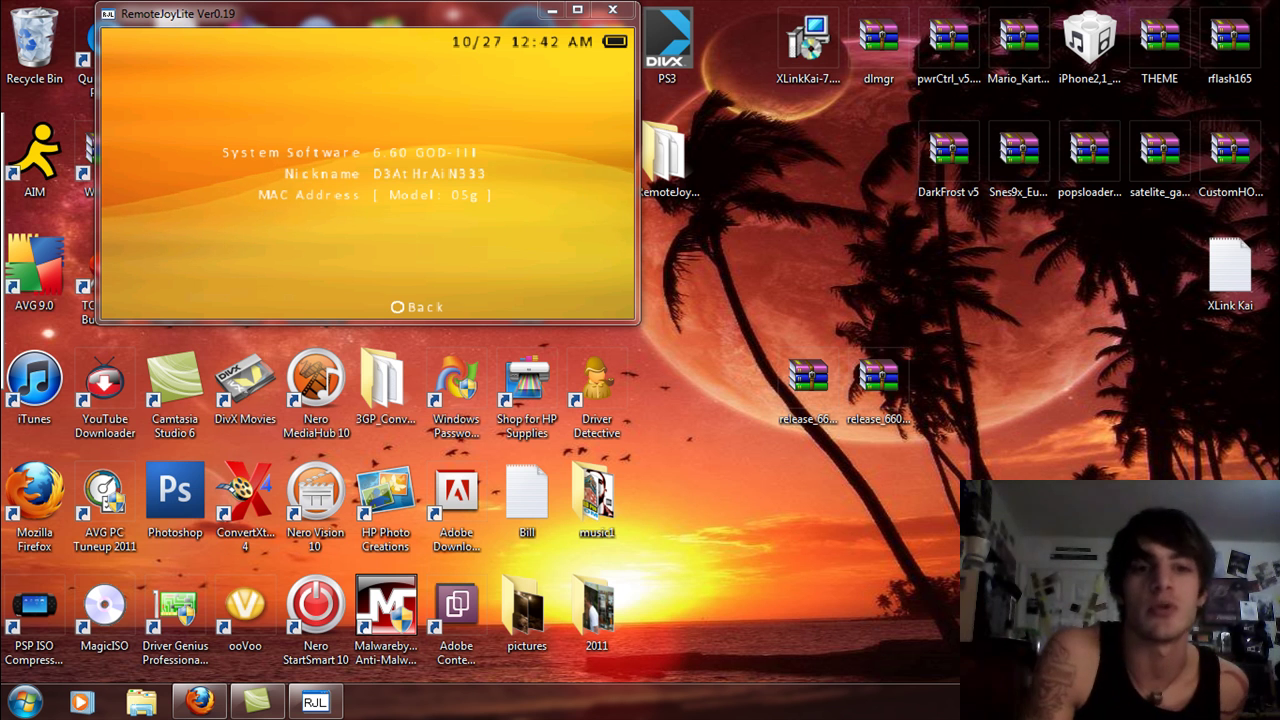
Step: Open Removable Disk (I:) without scanning it and move its window clear of the release archives on the desktop
{"action": "left_click", "coordinate": [824, 386]}
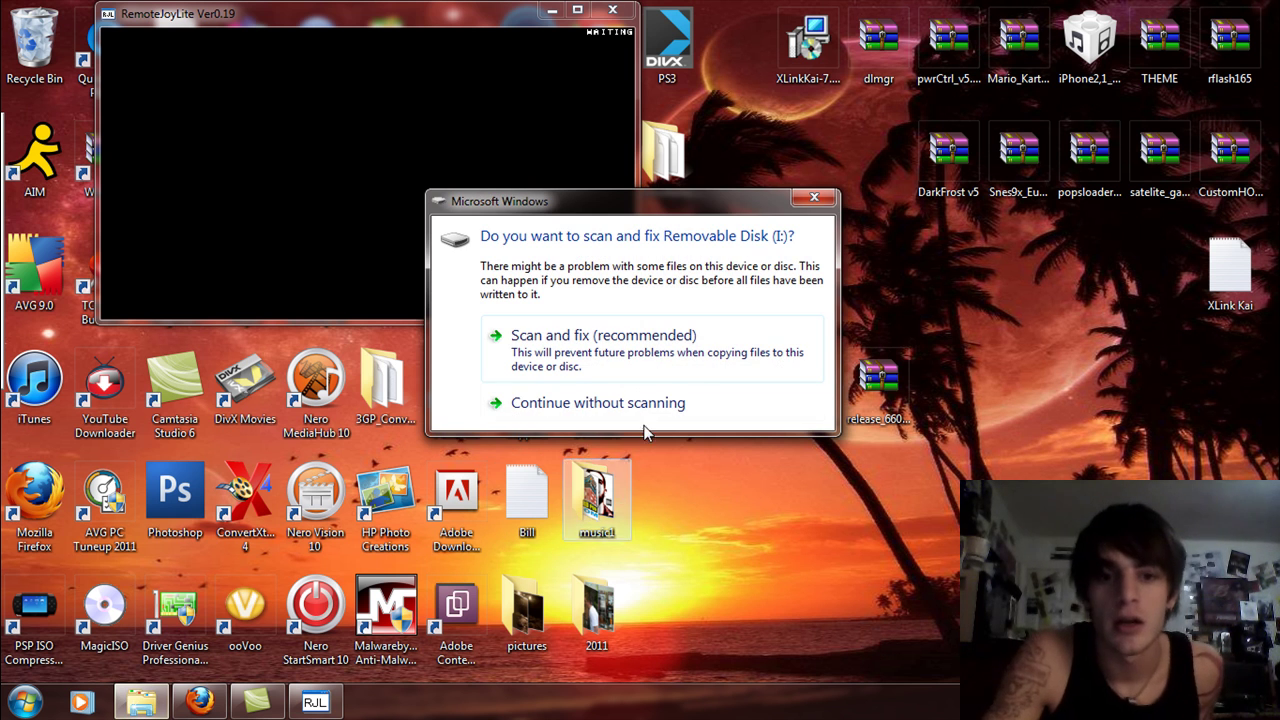
{"action": "left_click", "coordinate": [683, 403]}
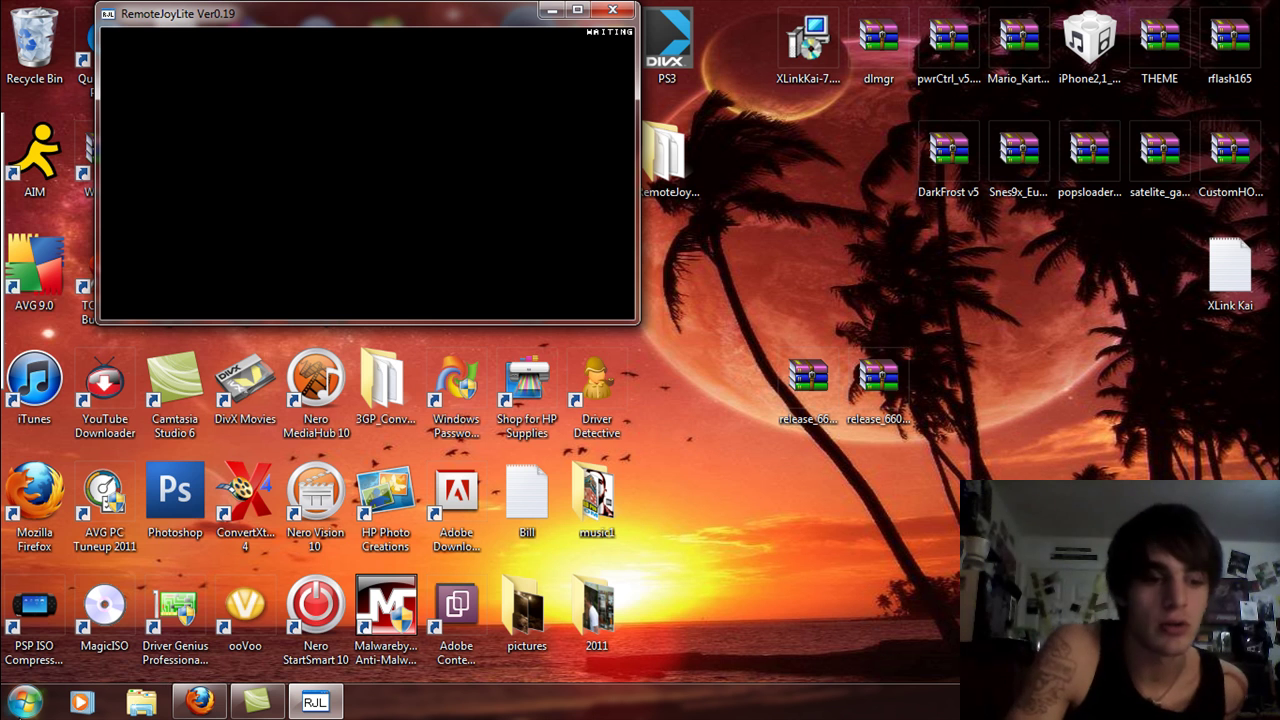
{"action": "key", "text": "super"}
{"action": "left_click", "coordinate": [266, 432]}
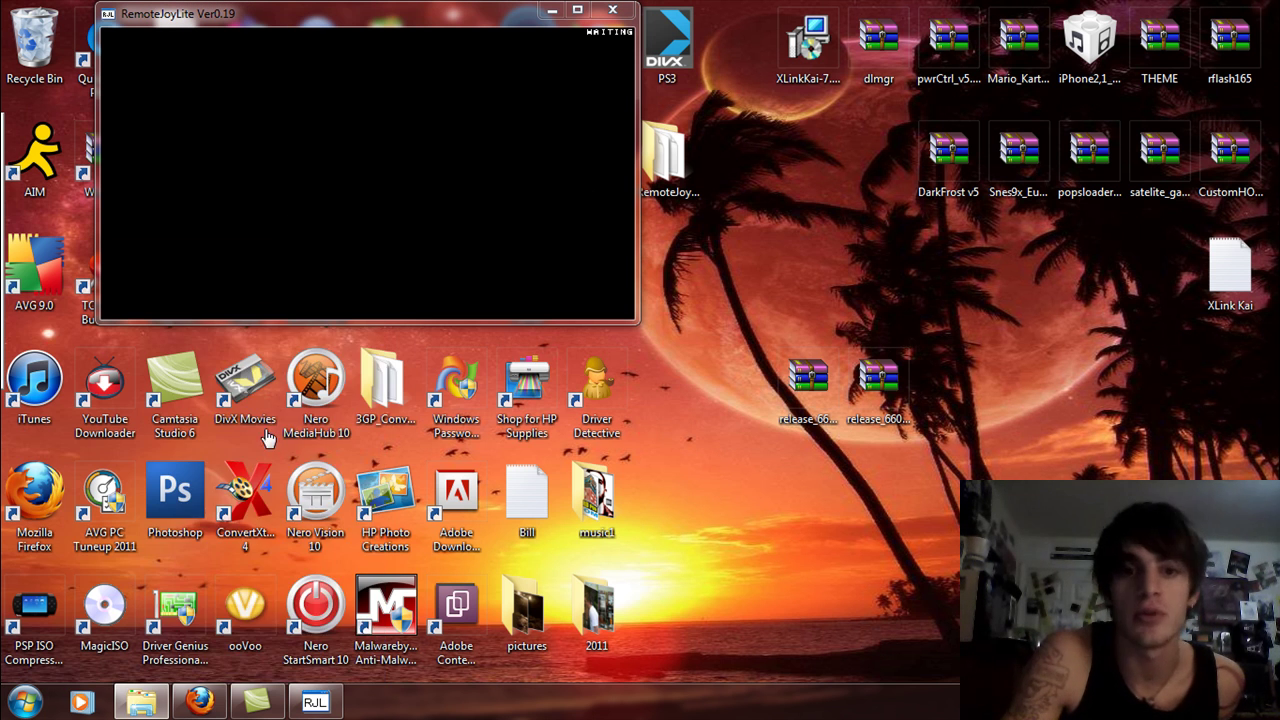
{"action": "double_click", "coordinate": [648, 373]}
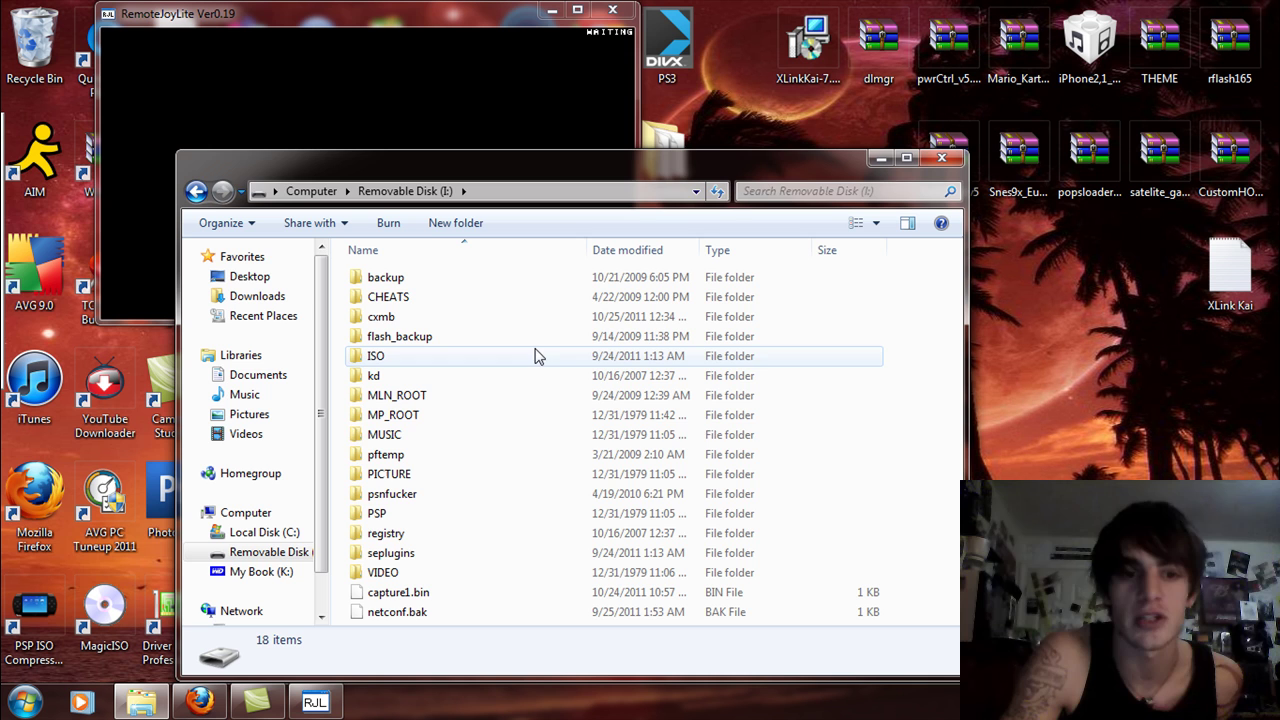
{"action": "left_click_drag", "start_coordinate": [655, 147], "coordinate": [481, 30]}
{"action": "left_click", "coordinate": [855, 450]}
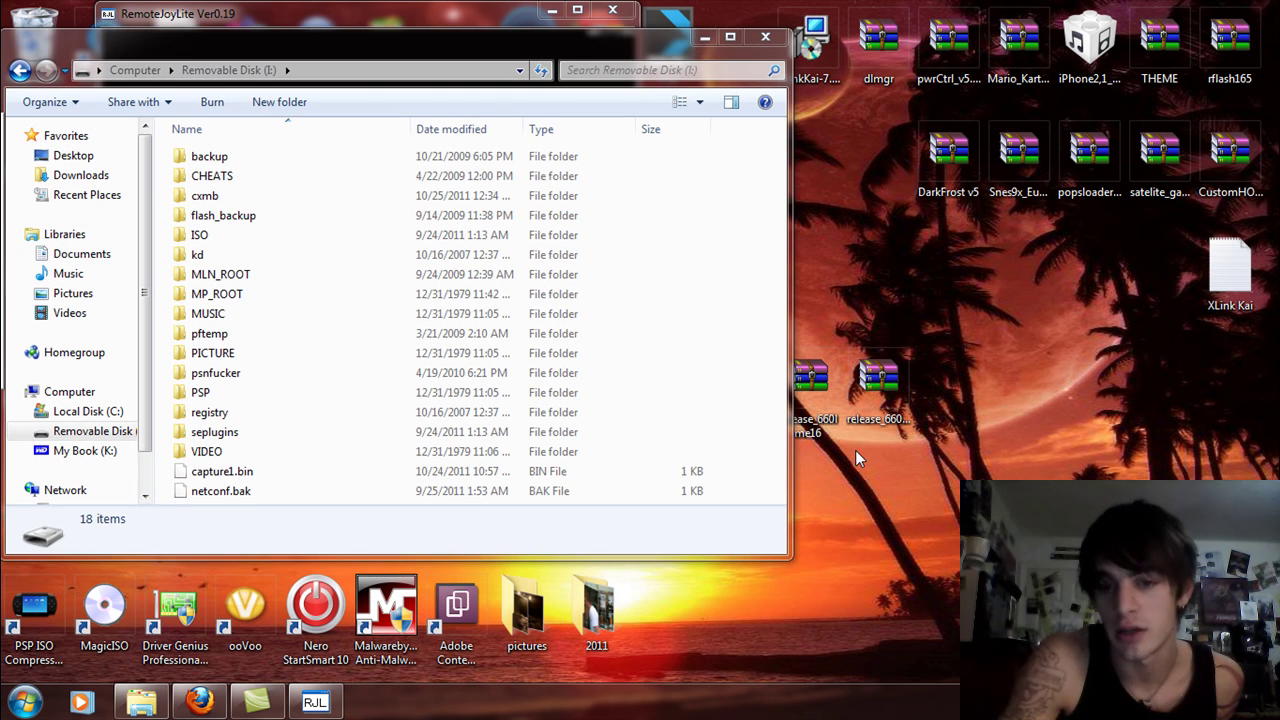
Step: Move the release_660lme16 archive away from the folder window and open it, dismissing the licence reminder
{"action": "left_click_drag", "start_coordinate": [801, 391], "coordinate": [1014, 388]}
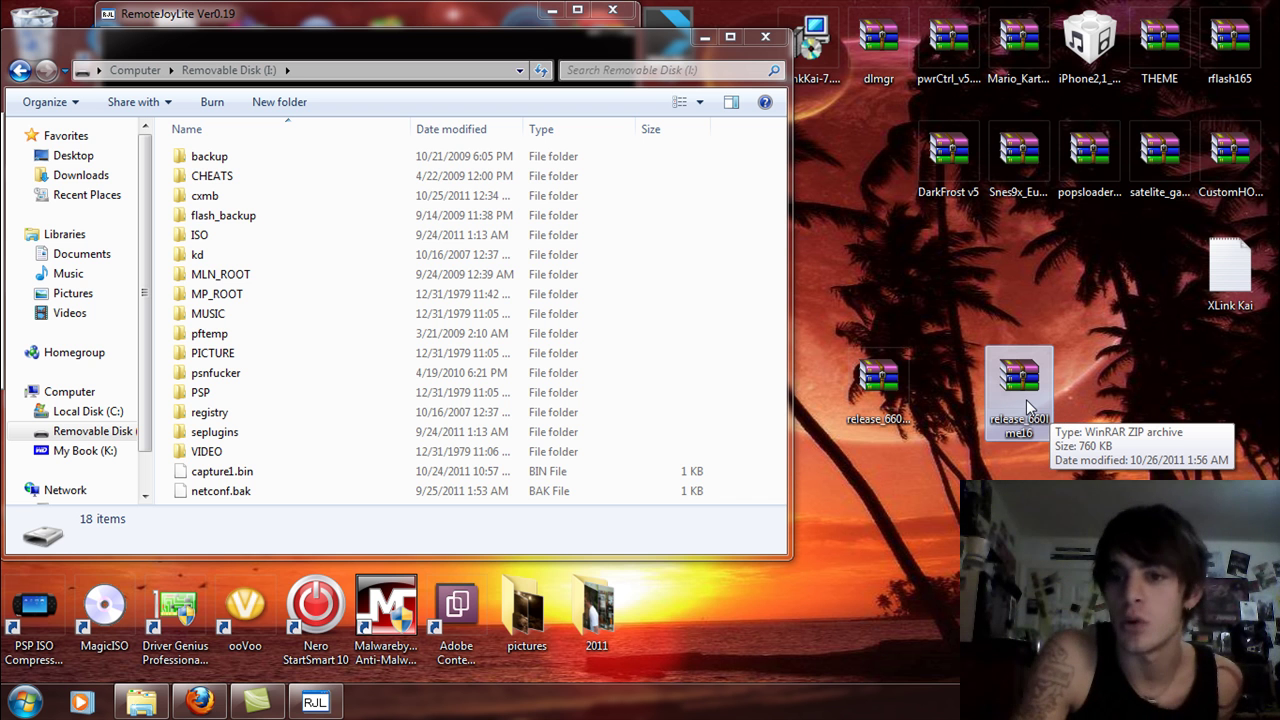
{"action": "double_click", "coordinate": [1026, 399]}
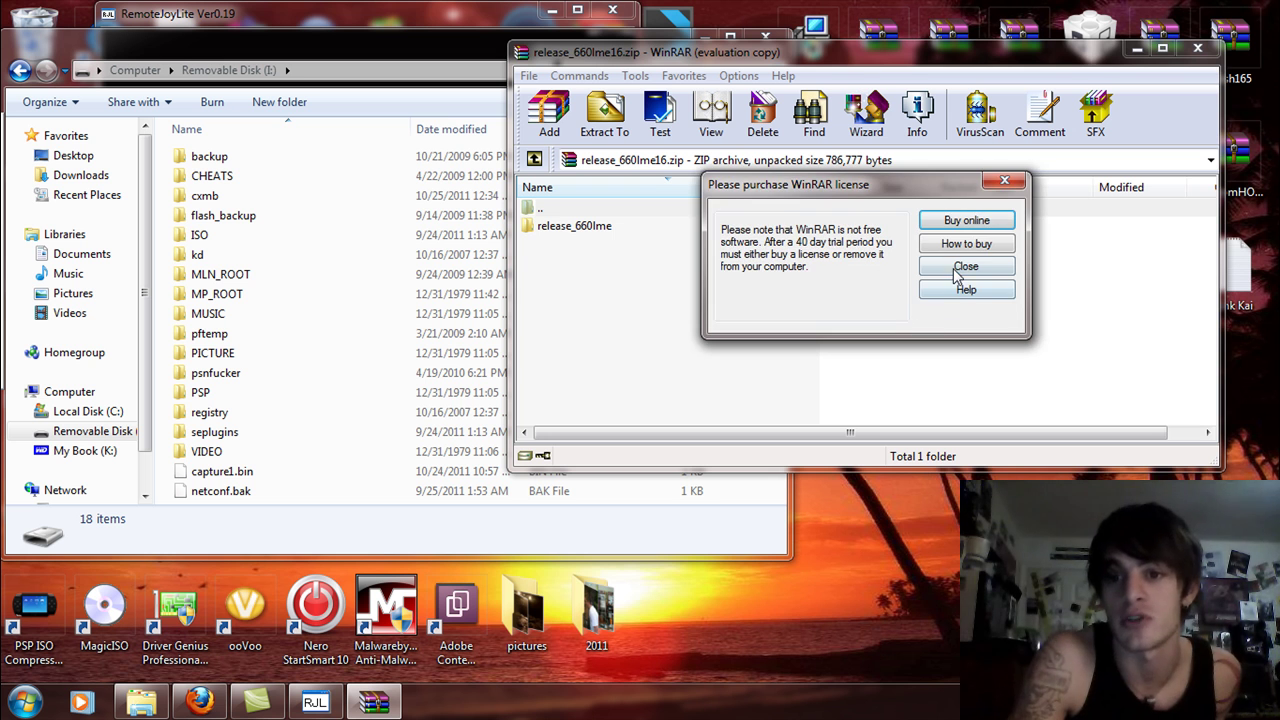
{"action": "left_click", "coordinate": [960, 270]}
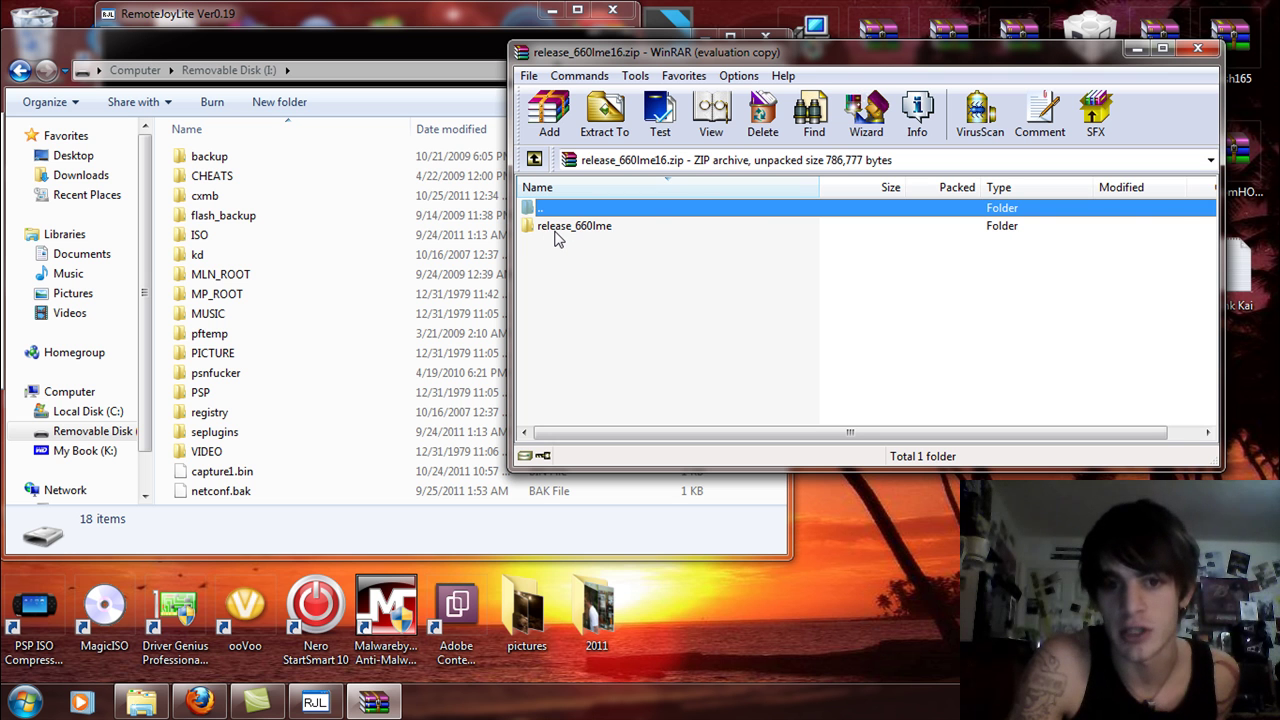
Step: Examine the PSP\GAME folder inside the archive's release_660lme folder, and return to release_660lme
{"action": "double_click", "coordinate": [590, 230]}
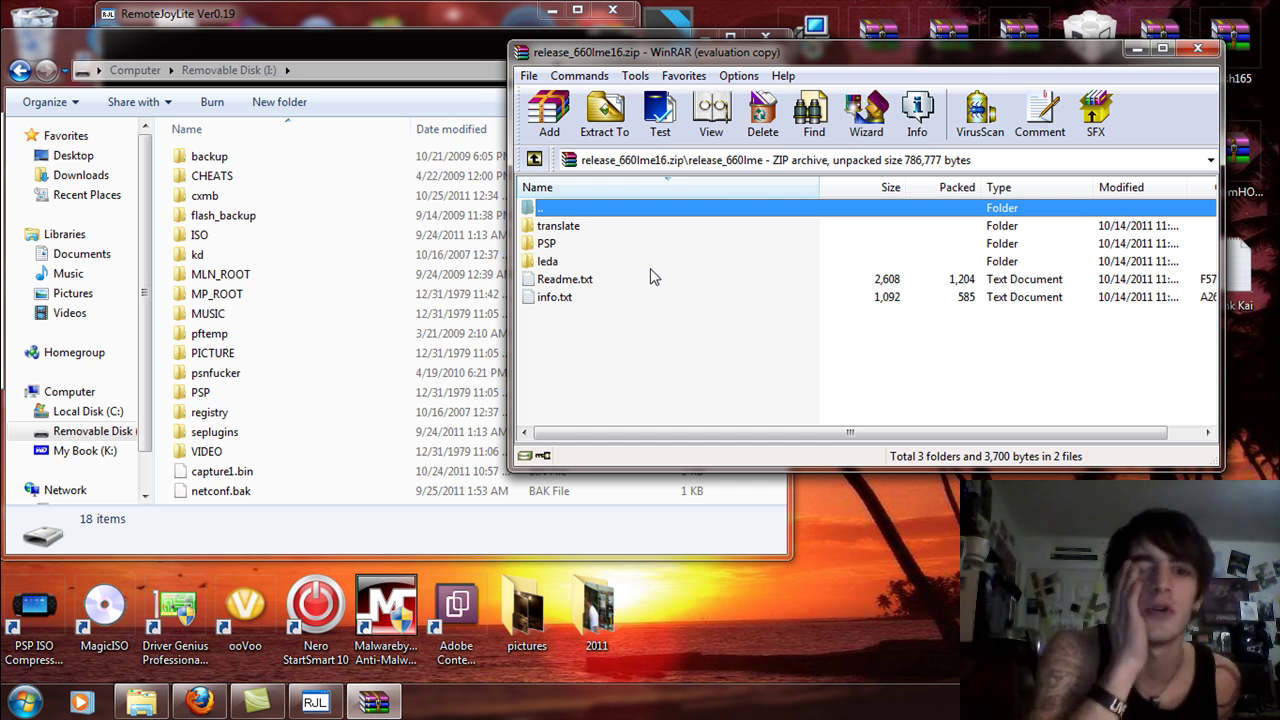
{"action": "double_click", "coordinate": [551, 245]}
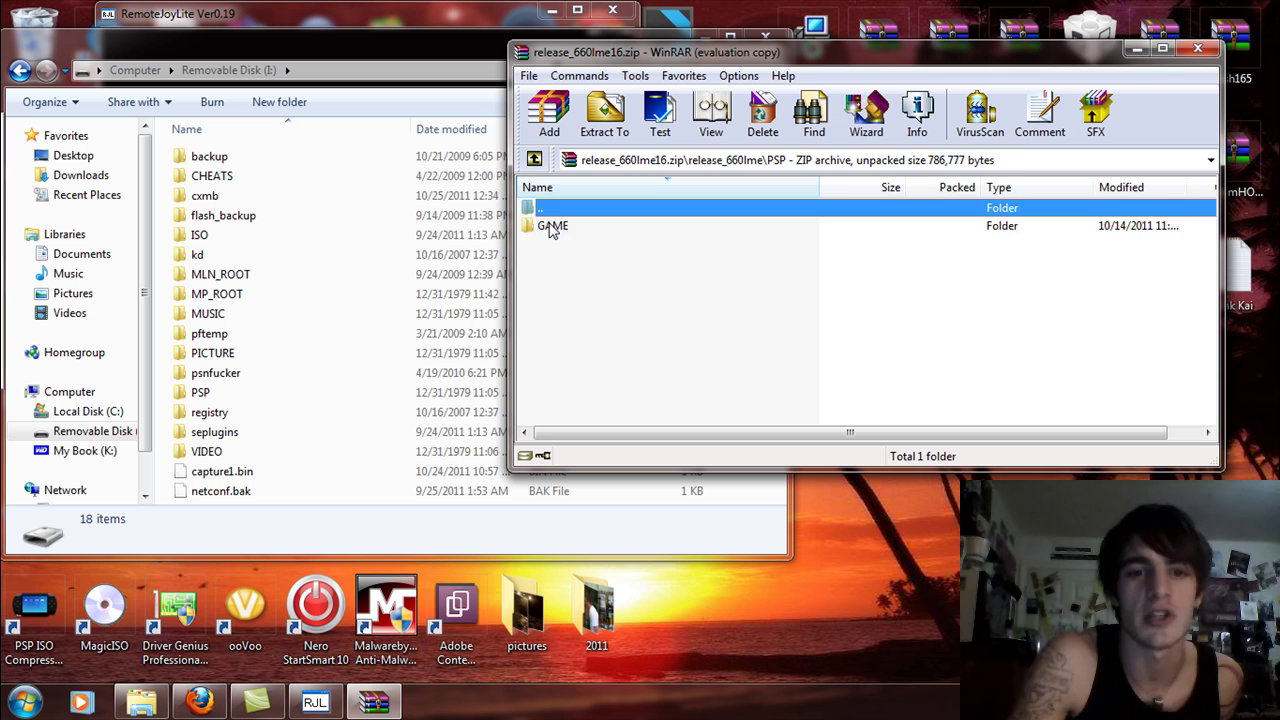
{"action": "double_click", "coordinate": [551, 228]}
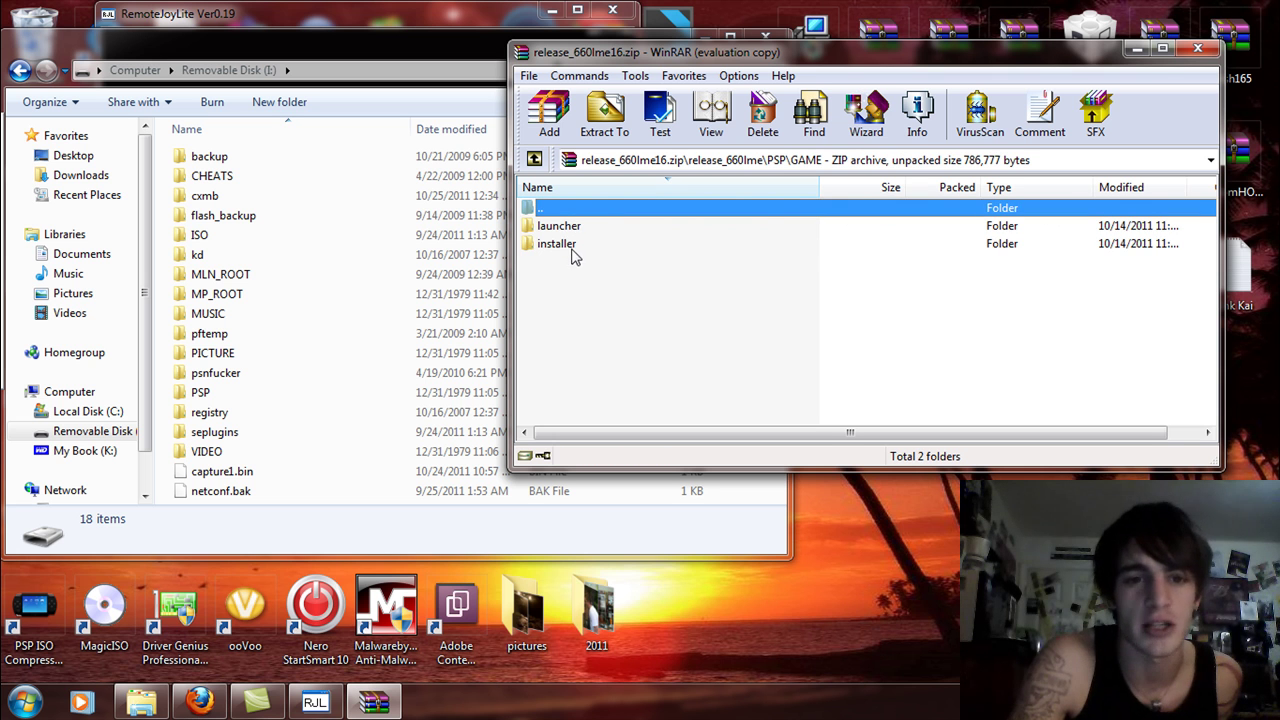
{"action": "left_click", "coordinate": [534, 162]}
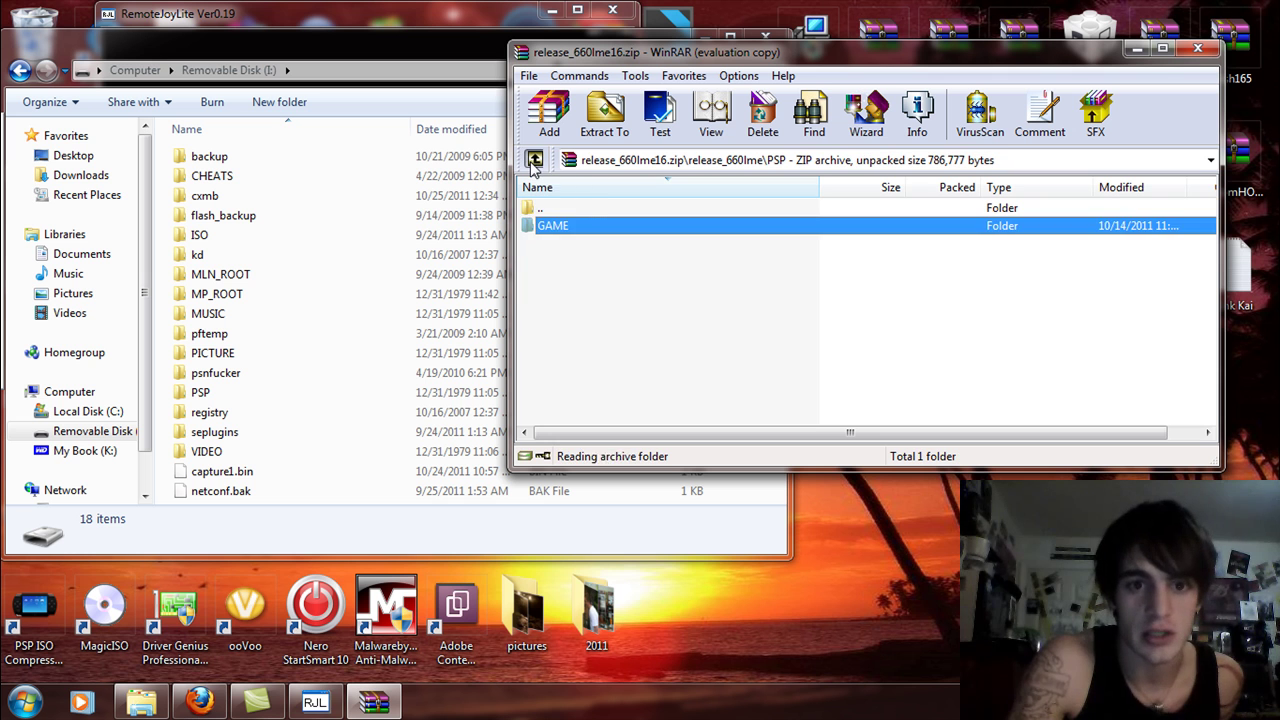
{"action": "left_click", "coordinate": [534, 162]}
Step: Copy leda.prx from the archive's leda folder into the removable disk's seplugins folder, replacing the existing file
{"action": "left_click", "coordinate": [548, 262]}
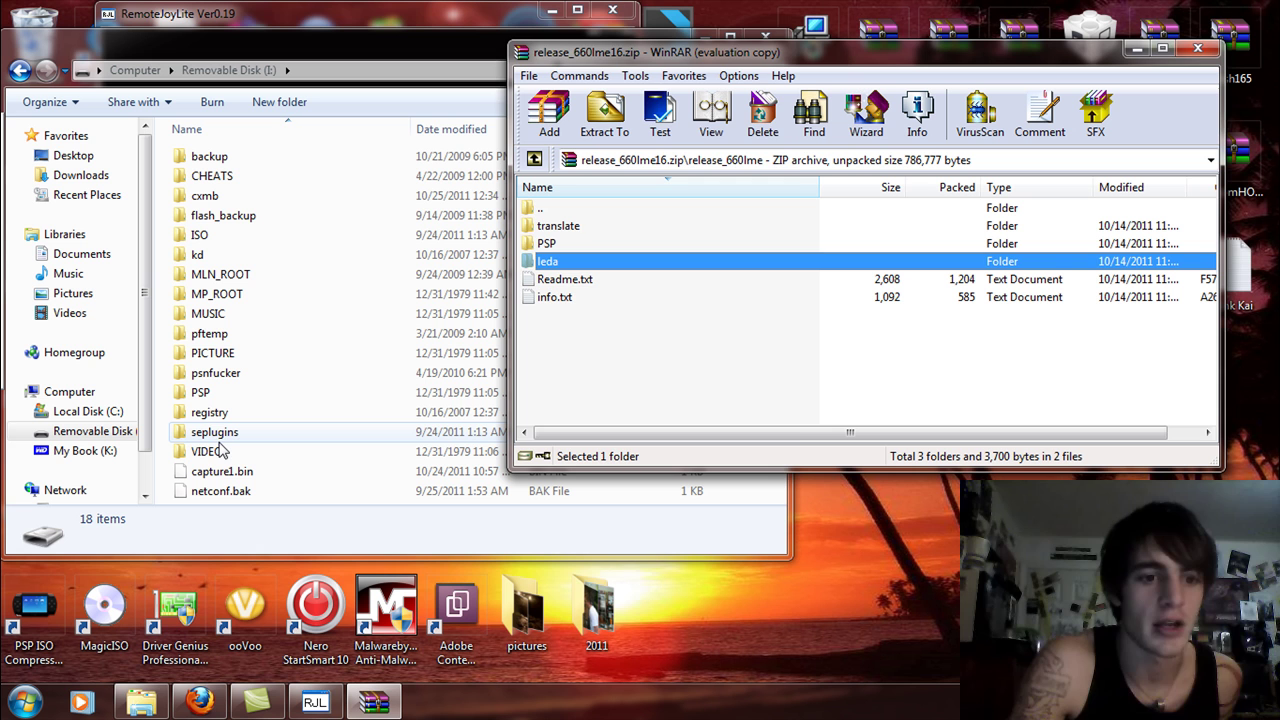
{"action": "left_click", "coordinate": [256, 434]}
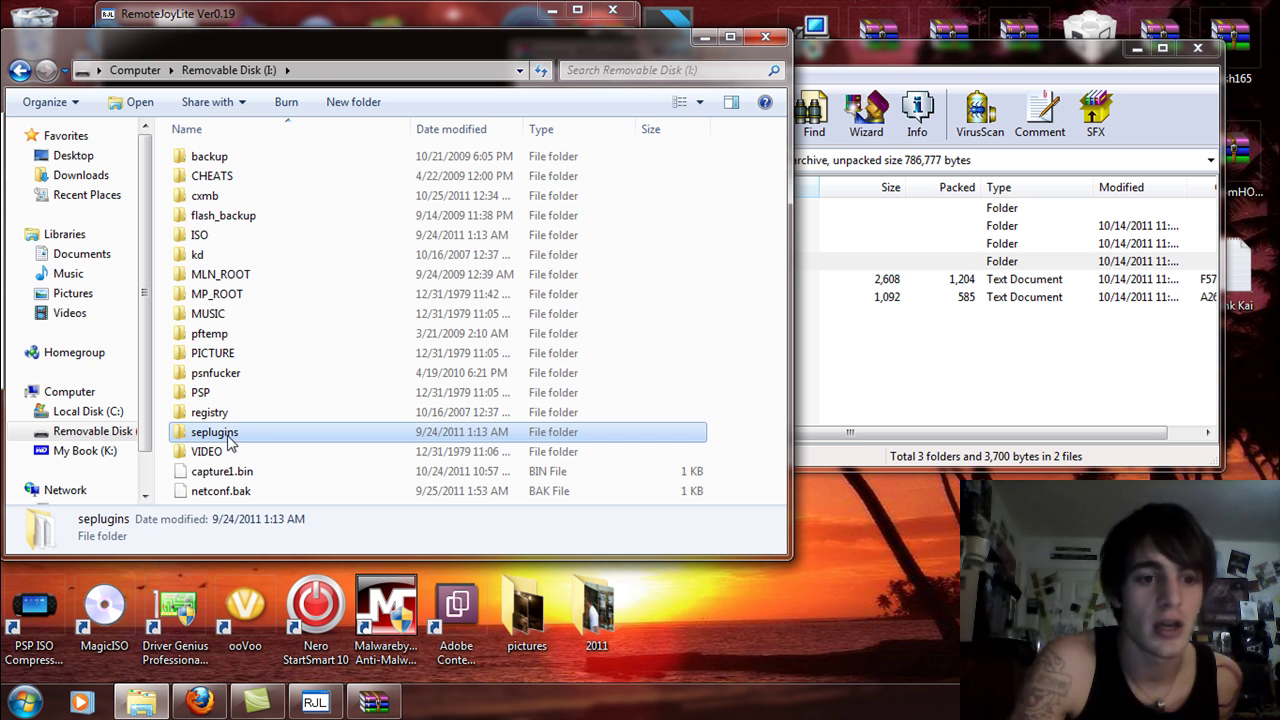
{"action": "double_click", "coordinate": [214, 432]}
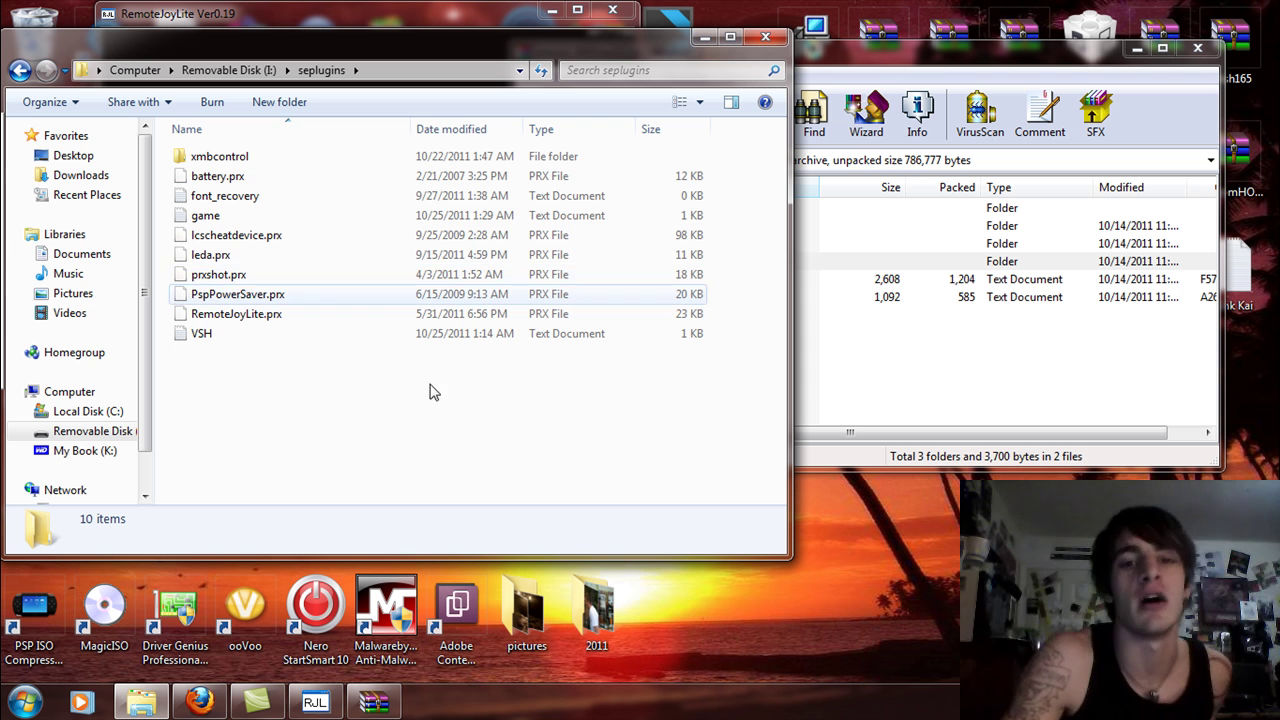
{"action": "left_click", "coordinate": [866, 347]}
{"action": "double_click", "coordinate": [552, 262]}
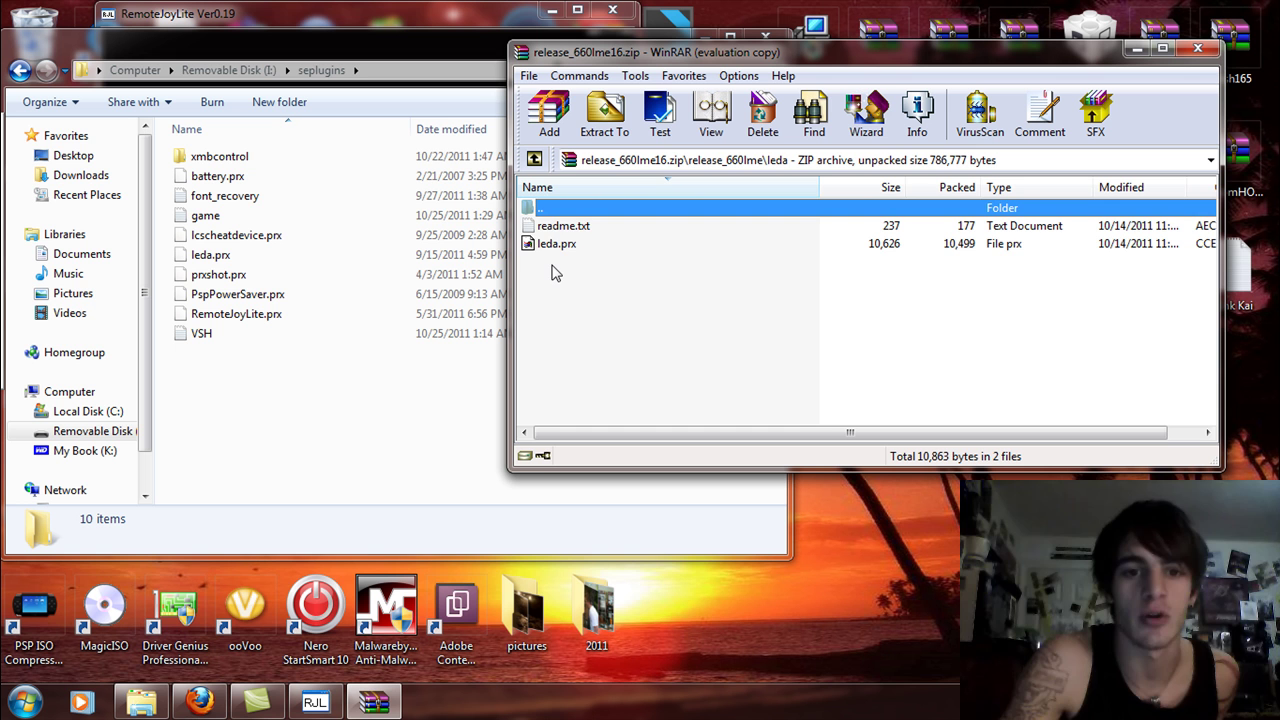
{"action": "left_click_drag", "start_coordinate": [556, 254], "coordinate": [307, 384]}
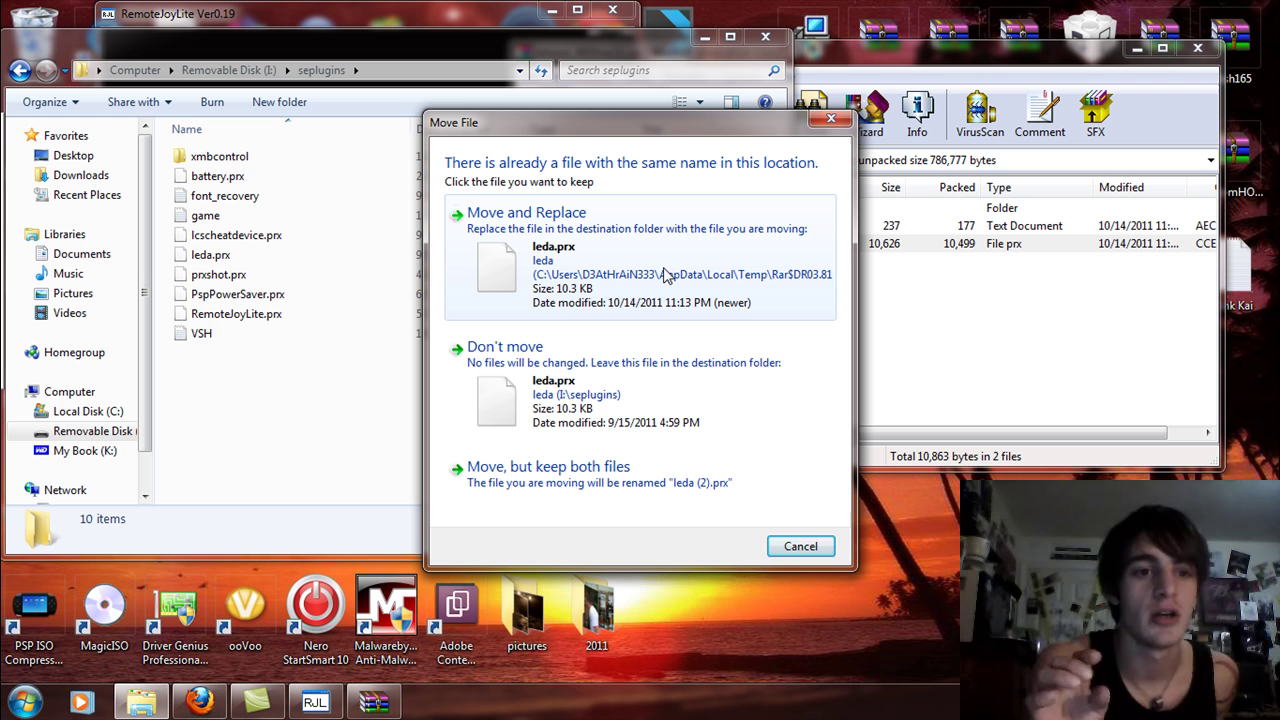
{"action": "left_click", "coordinate": [610, 252]}
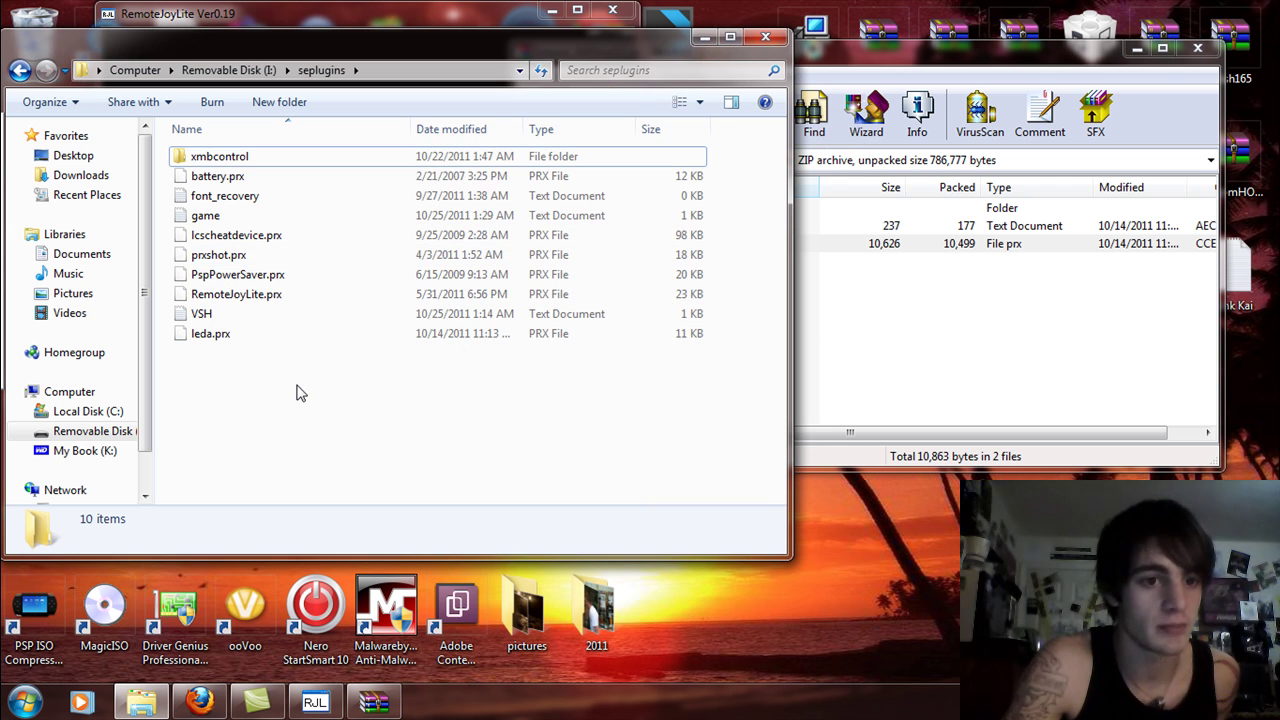
Step: Check the game text file in seplugins for the line "ef0:/seplugins/leda.prx 1" and close the file
{"action": "double_click", "coordinate": [220, 218]}
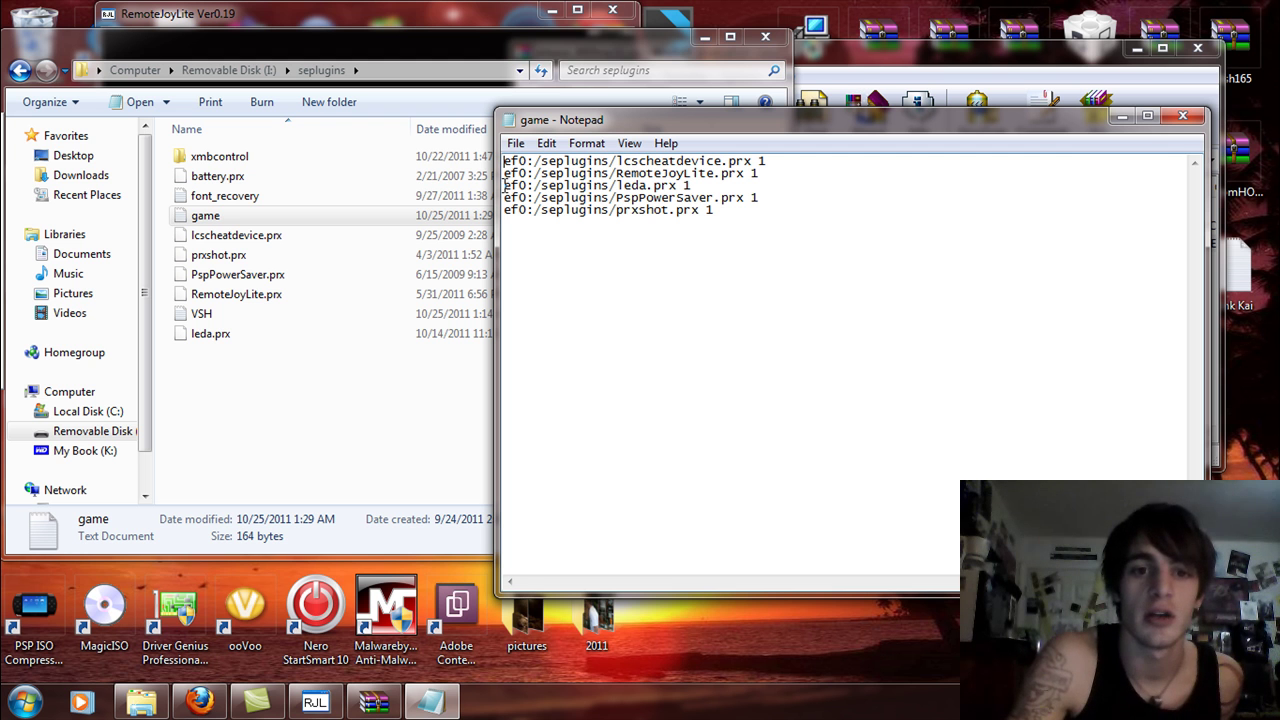
{"action": "left_click_drag", "start_coordinate": [507, 185], "coordinate": [687, 186]}
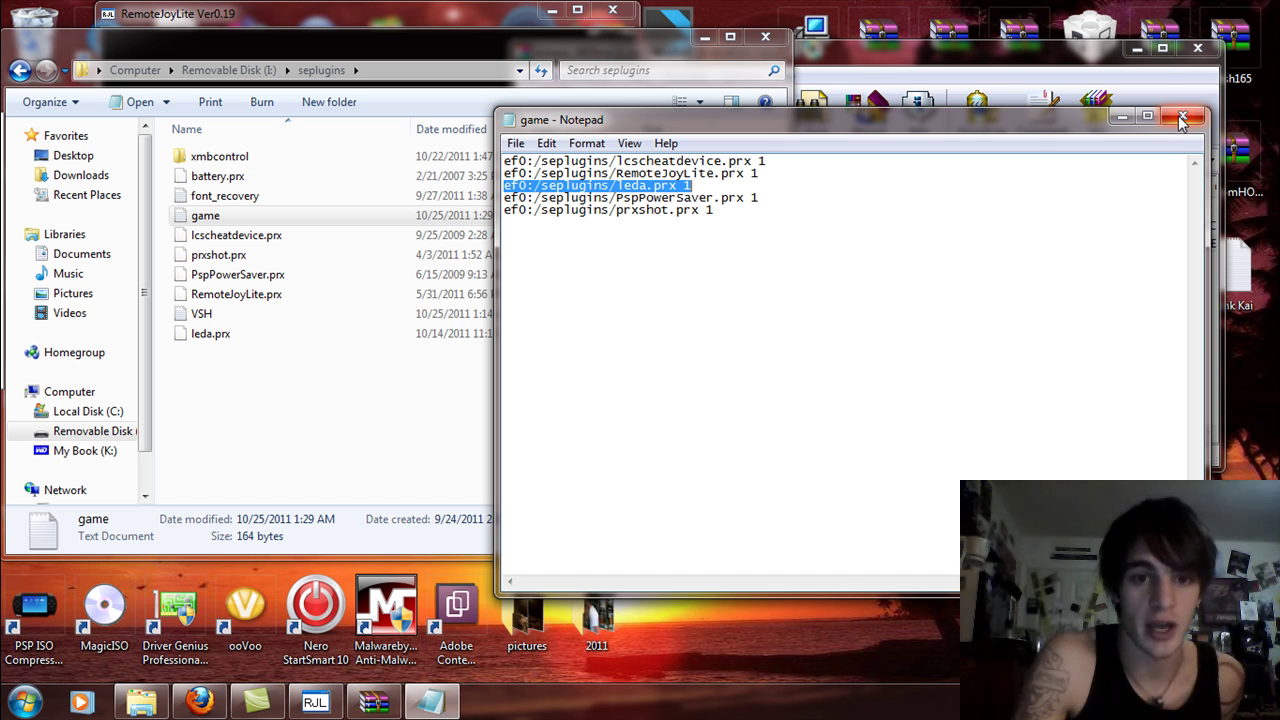
{"action": "left_click", "coordinate": [1180, 118]}
{"action": "left_click", "coordinate": [548, 432]}
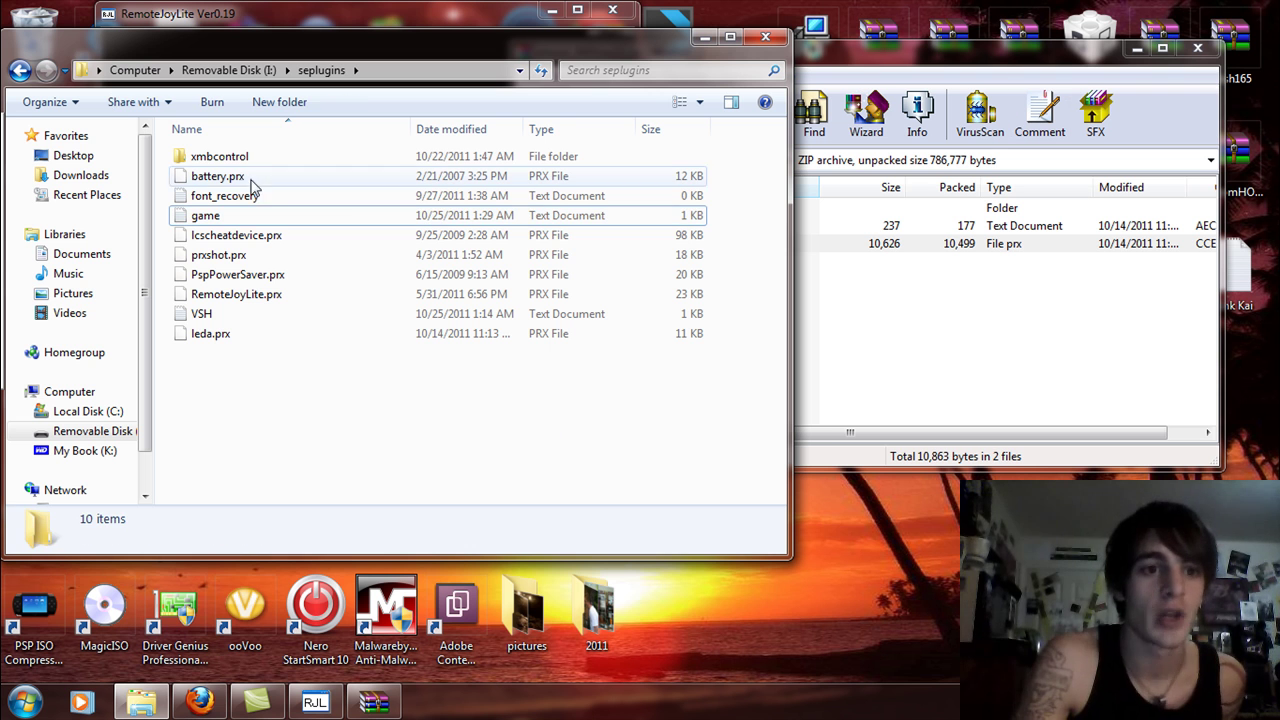
Step: Go back to the root of the removable disk and open its PSP\GAME folder
{"action": "left_click", "coordinate": [19, 70]}
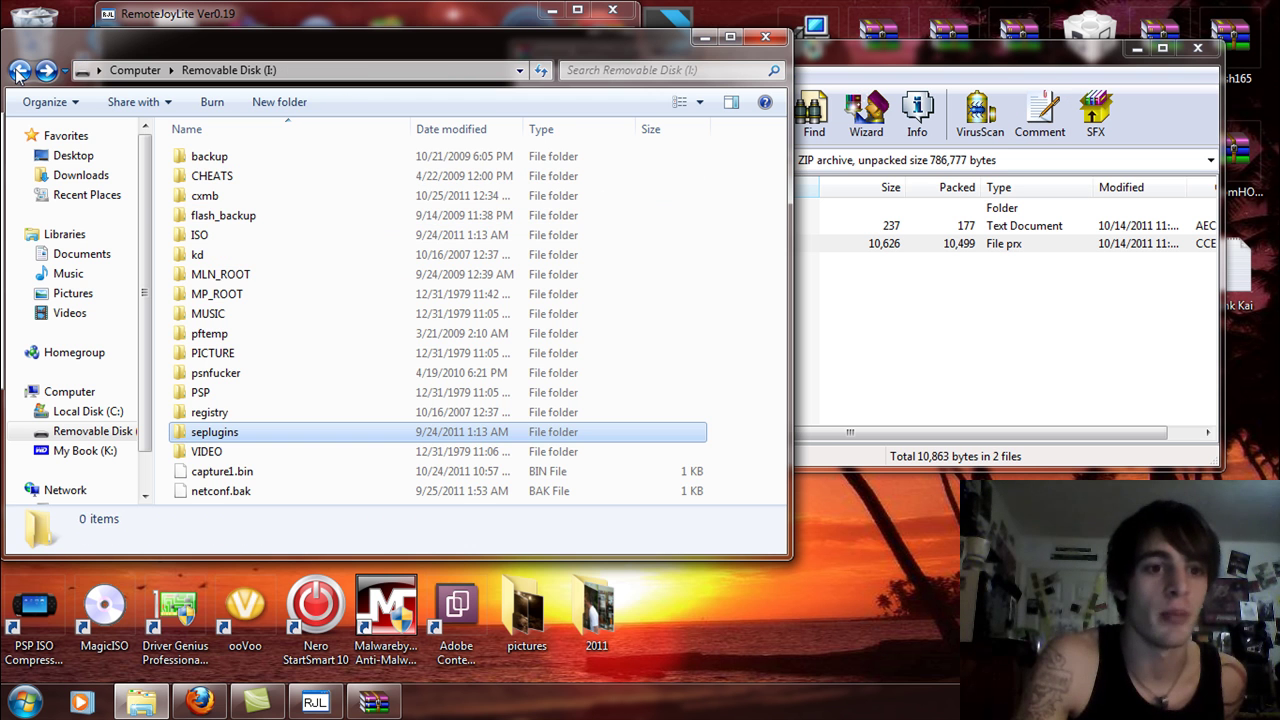
{"action": "double_click", "coordinate": [212, 395]}
{"action": "double_click", "coordinate": [200, 200]}
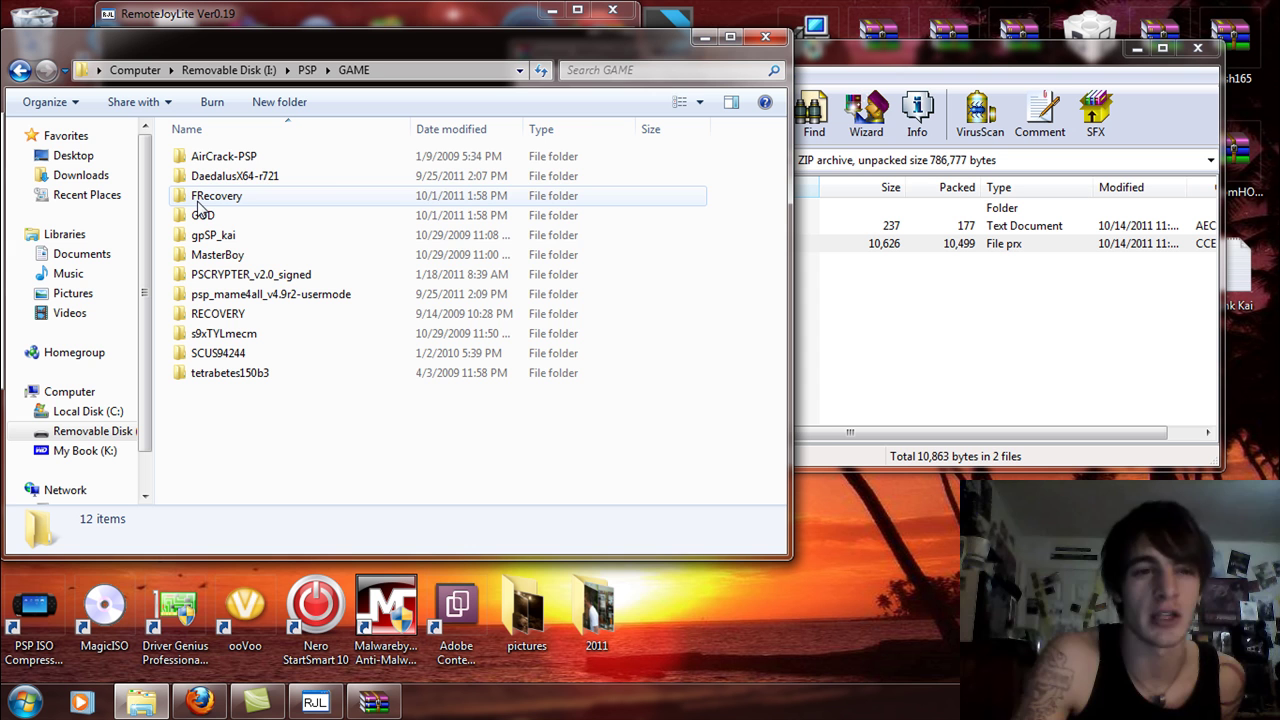
{"action": "left_click", "coordinate": [220, 218]}
{"action": "key", "text": "Delete"}
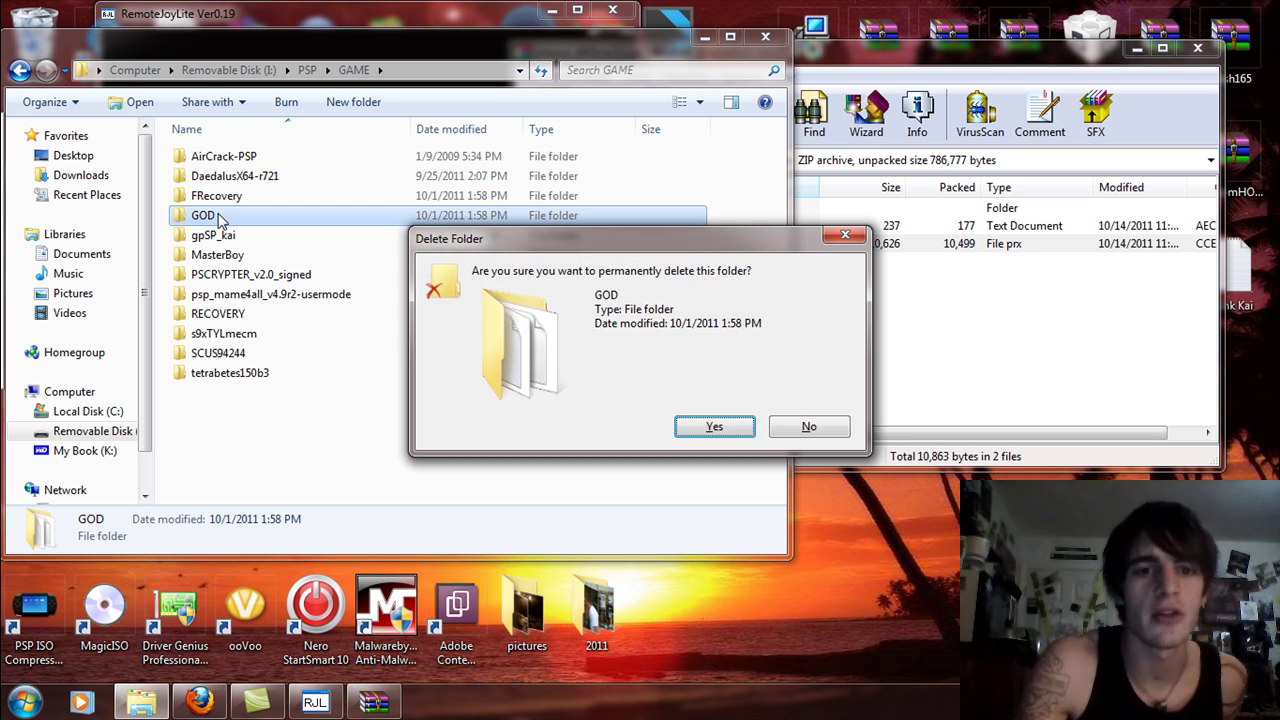
{"action": "left_click", "coordinate": [820, 425]}
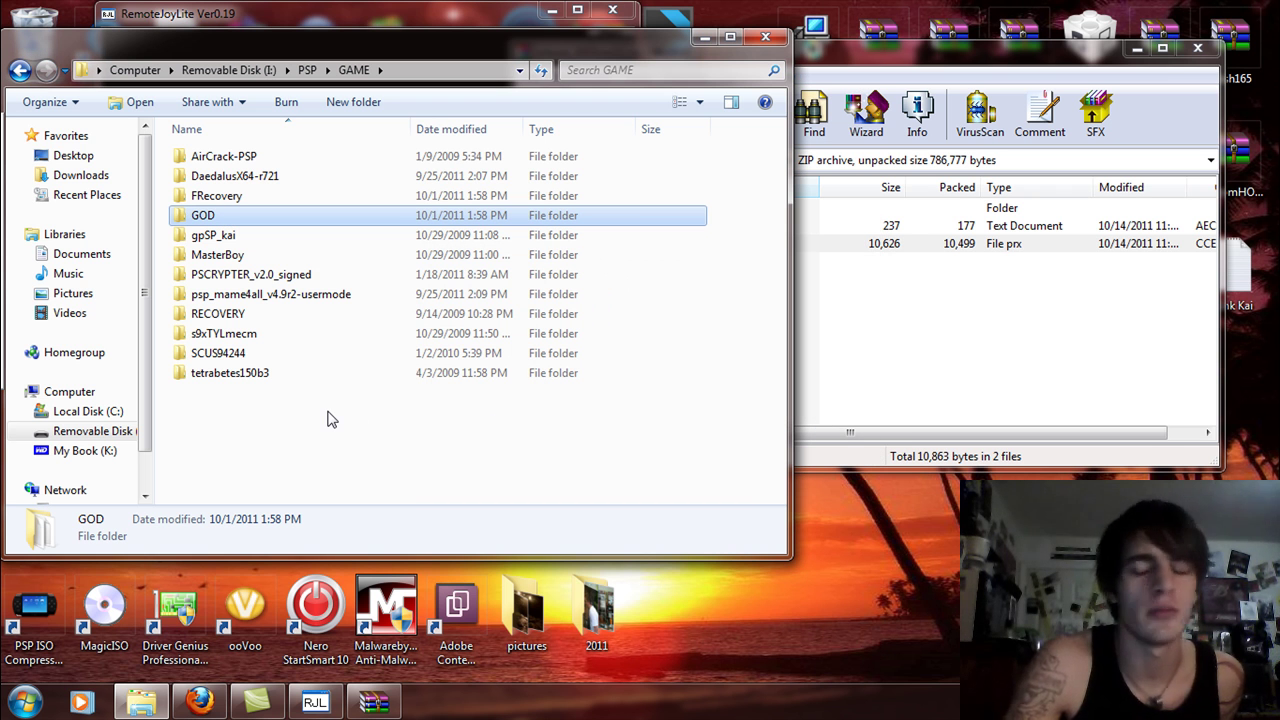
Step: Copy the launcher and installer folders from the archive's PSP\GAME folder into the disk's GAME folder, and close the archive
{"action": "left_click", "coordinate": [872, 373]}
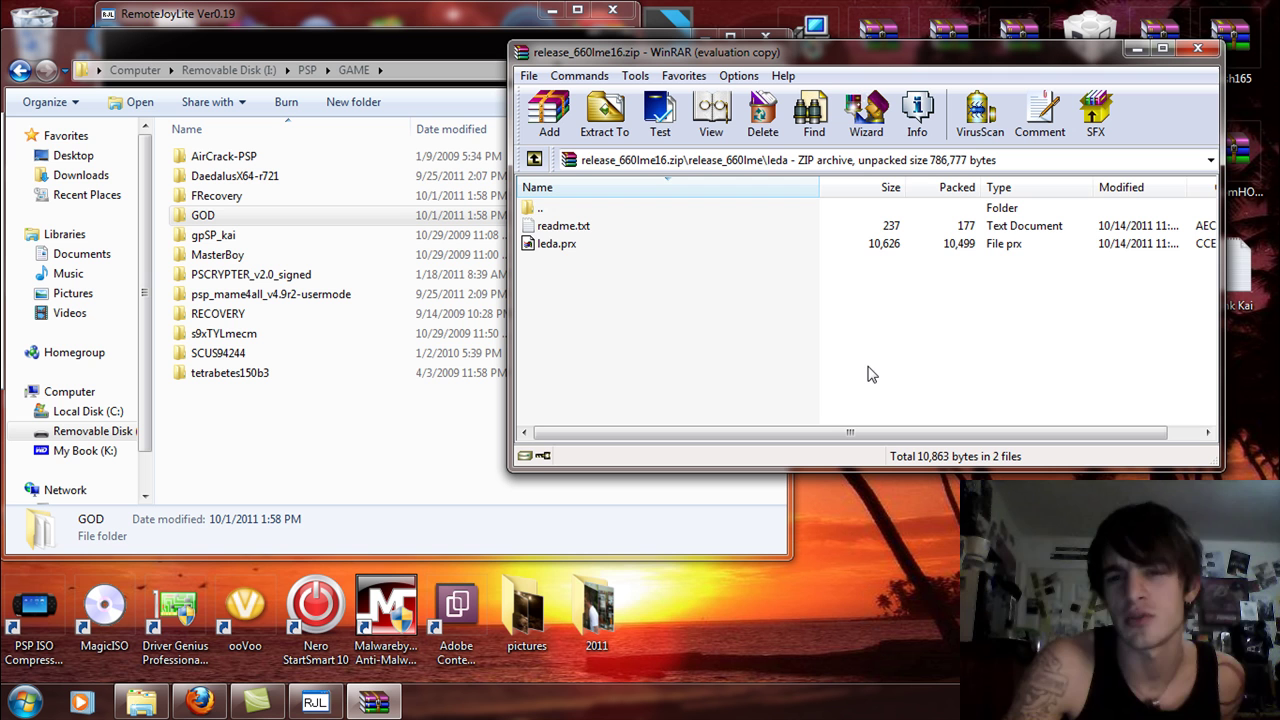
{"action": "left_click", "coordinate": [534, 160]}
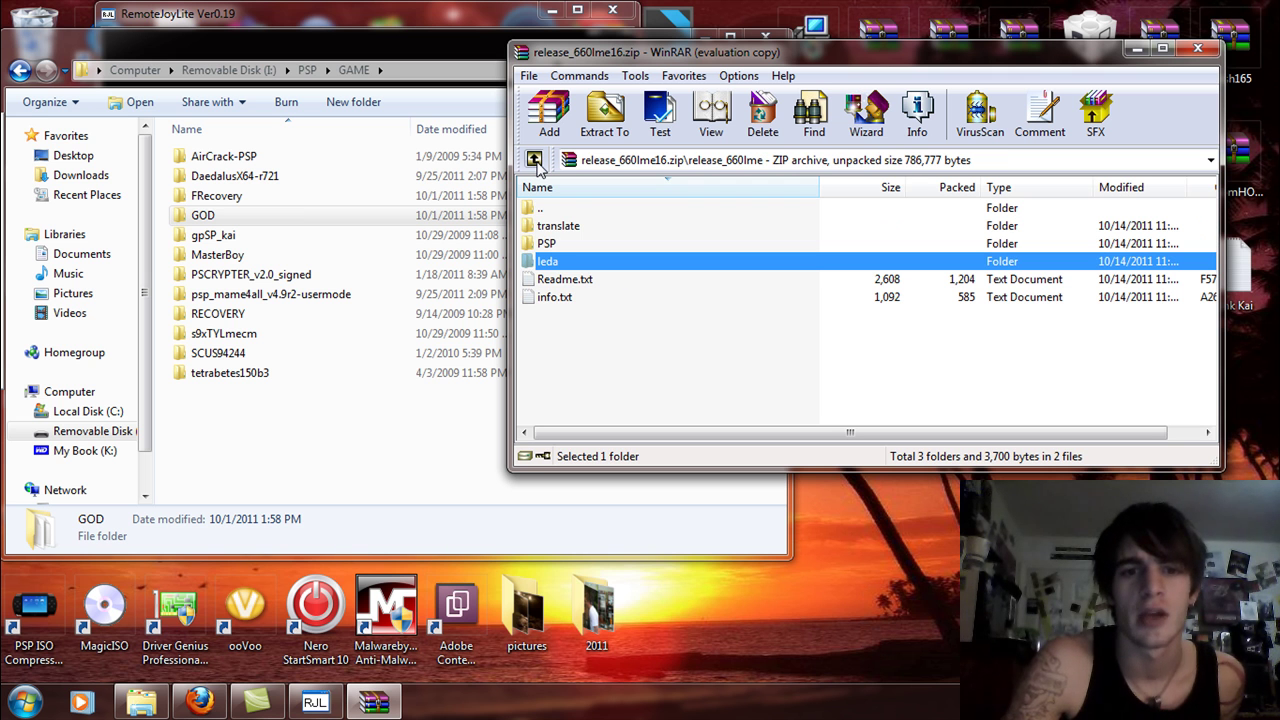
{"action": "double_click", "coordinate": [555, 245]}
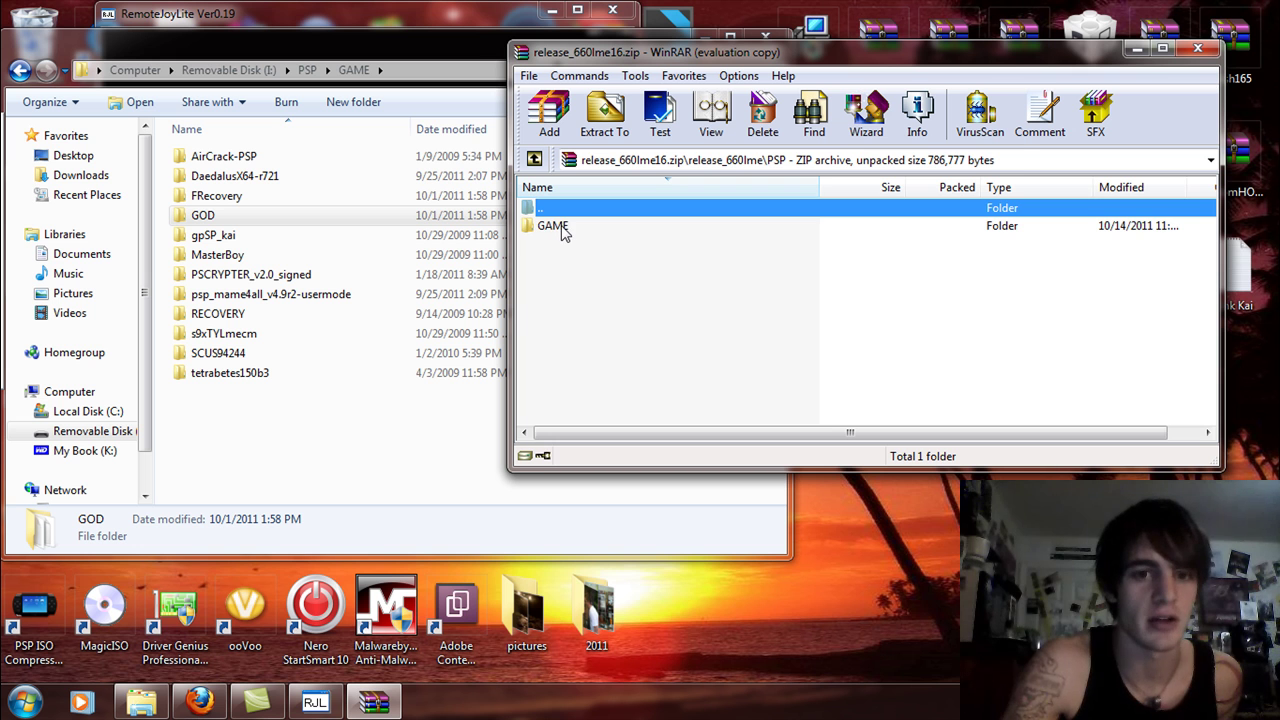
{"action": "double_click", "coordinate": [555, 227]}
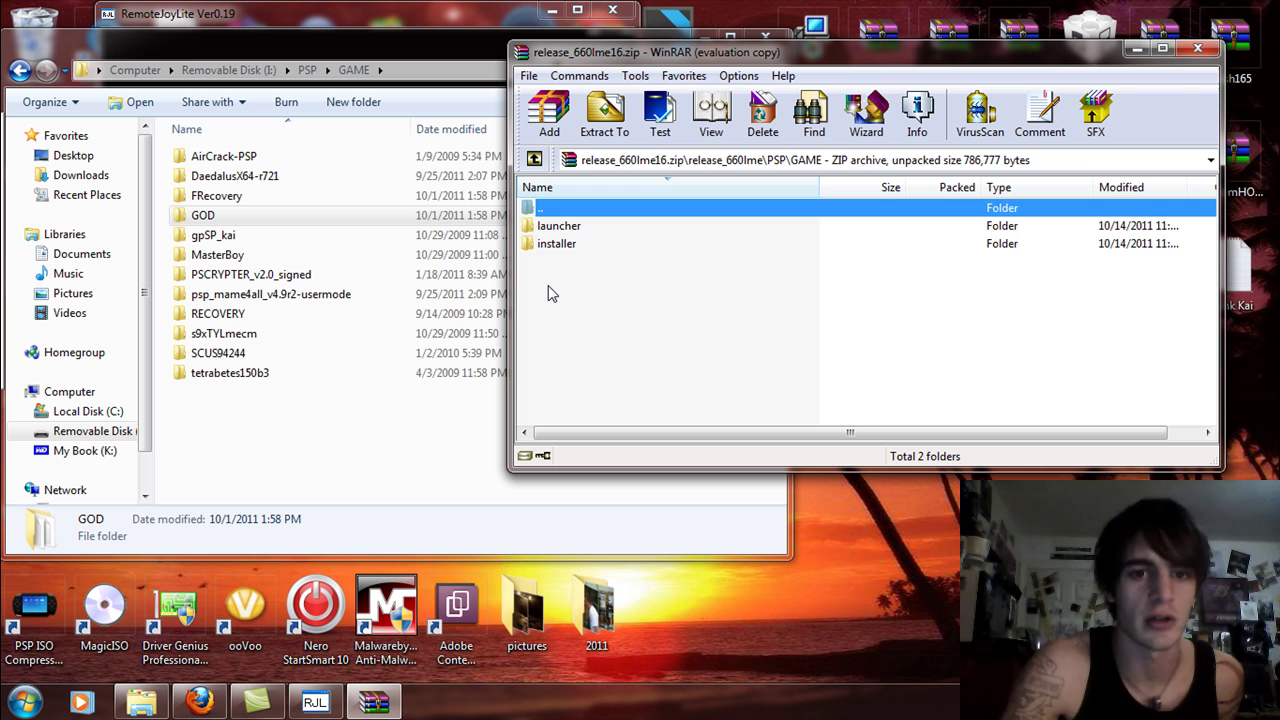
{"action": "left_click_drag", "start_coordinate": [548, 293], "coordinate": [265, 430]}
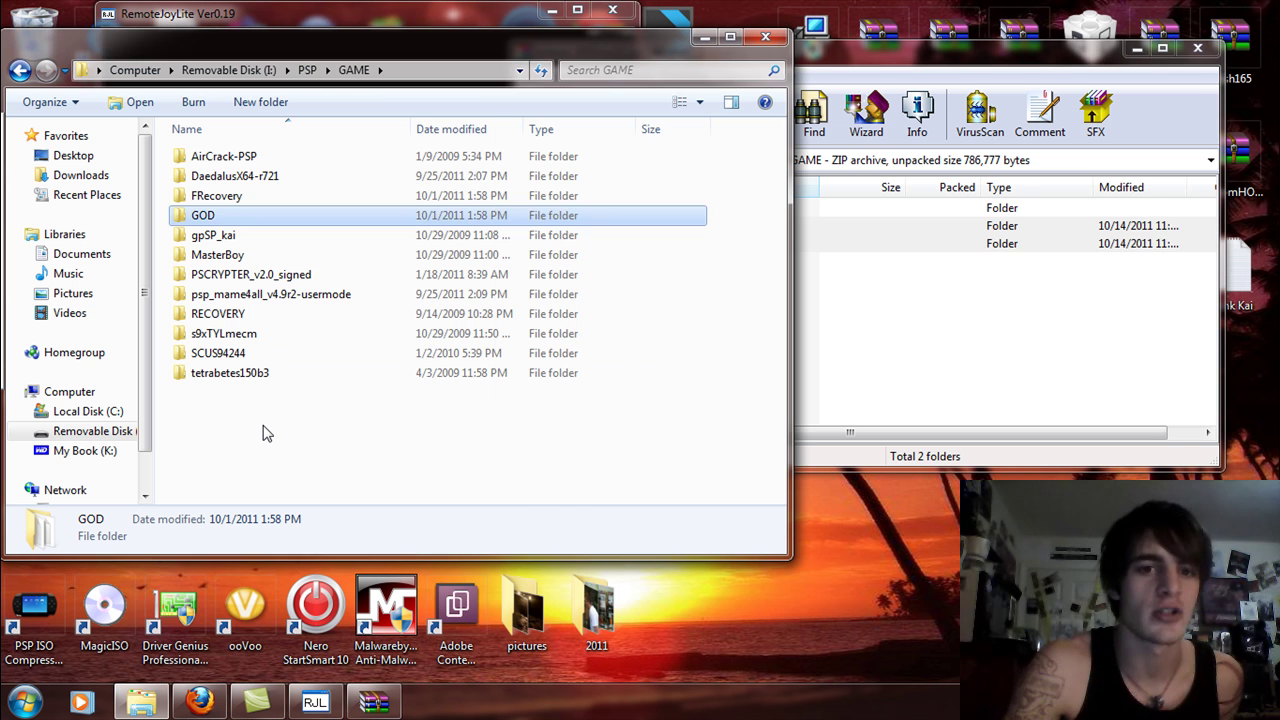
{"action": "left_click", "coordinate": [323, 457]}
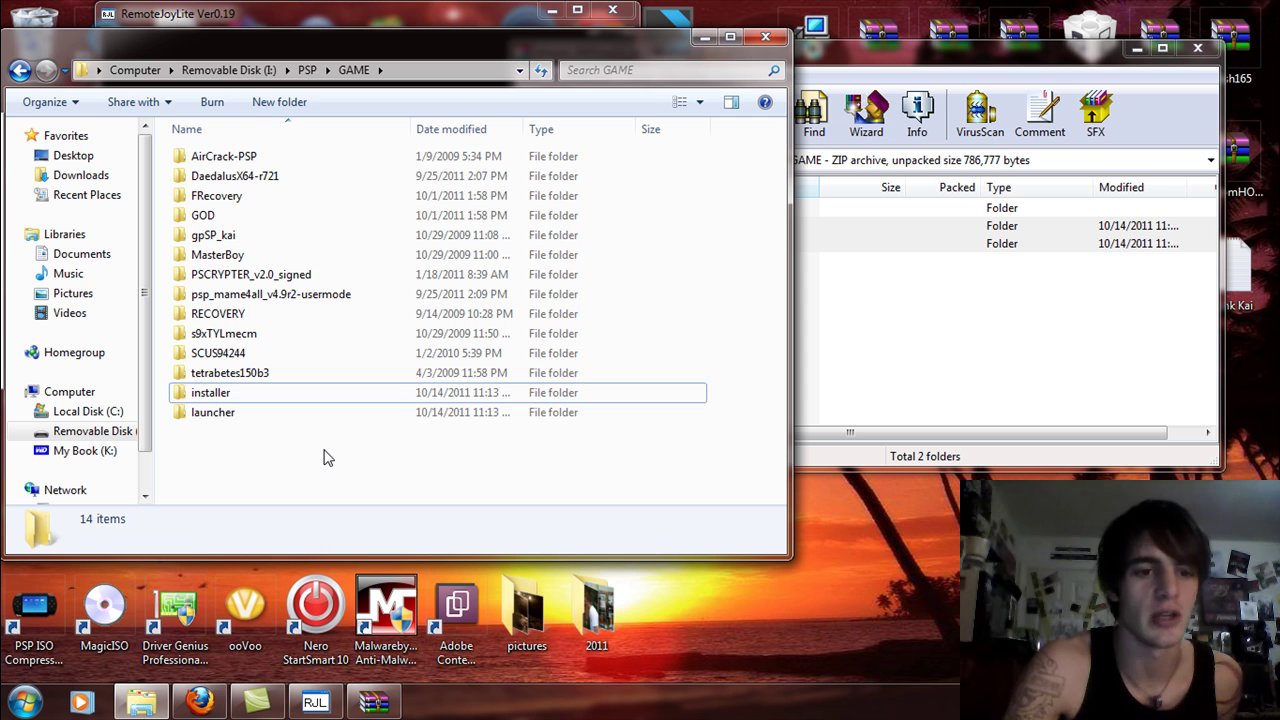
{"action": "left_click", "coordinate": [1199, 47]}
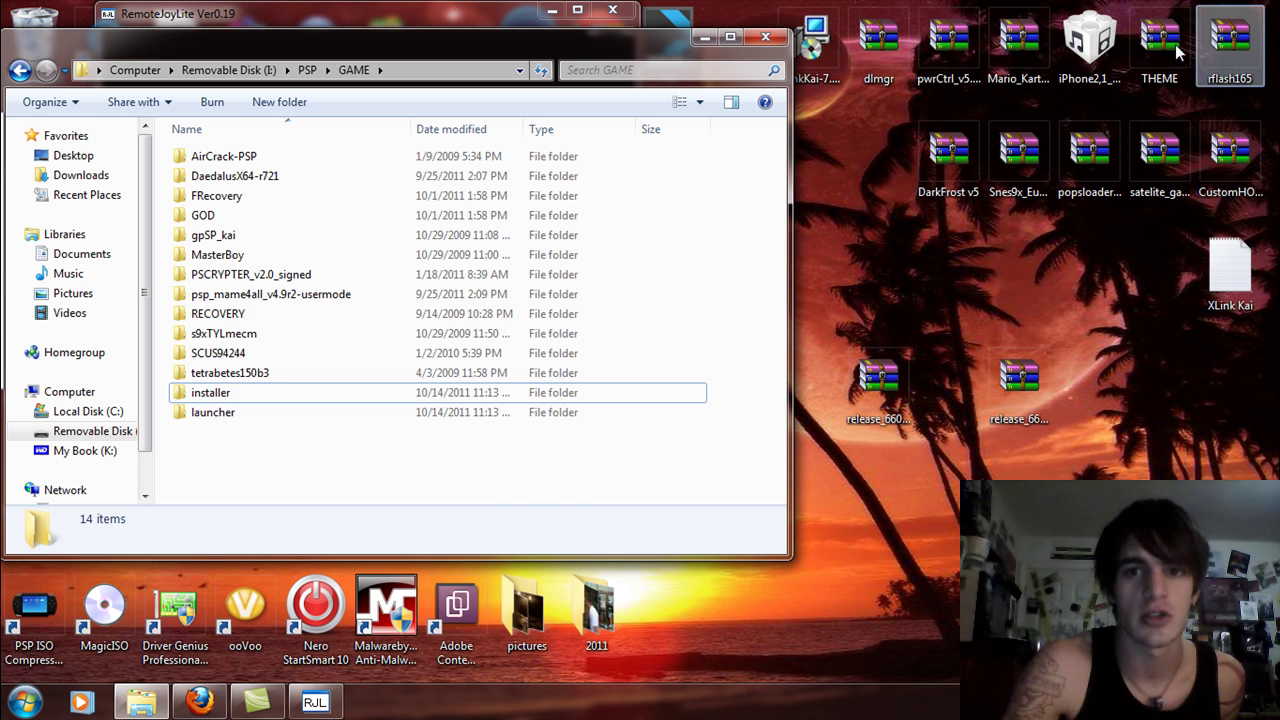
Step: Move the folder window away from the RemoteJoyLite window and return to the root of the removable disk
{"action": "left_click_drag", "start_coordinate": [569, 38], "coordinate": [857, 38]}
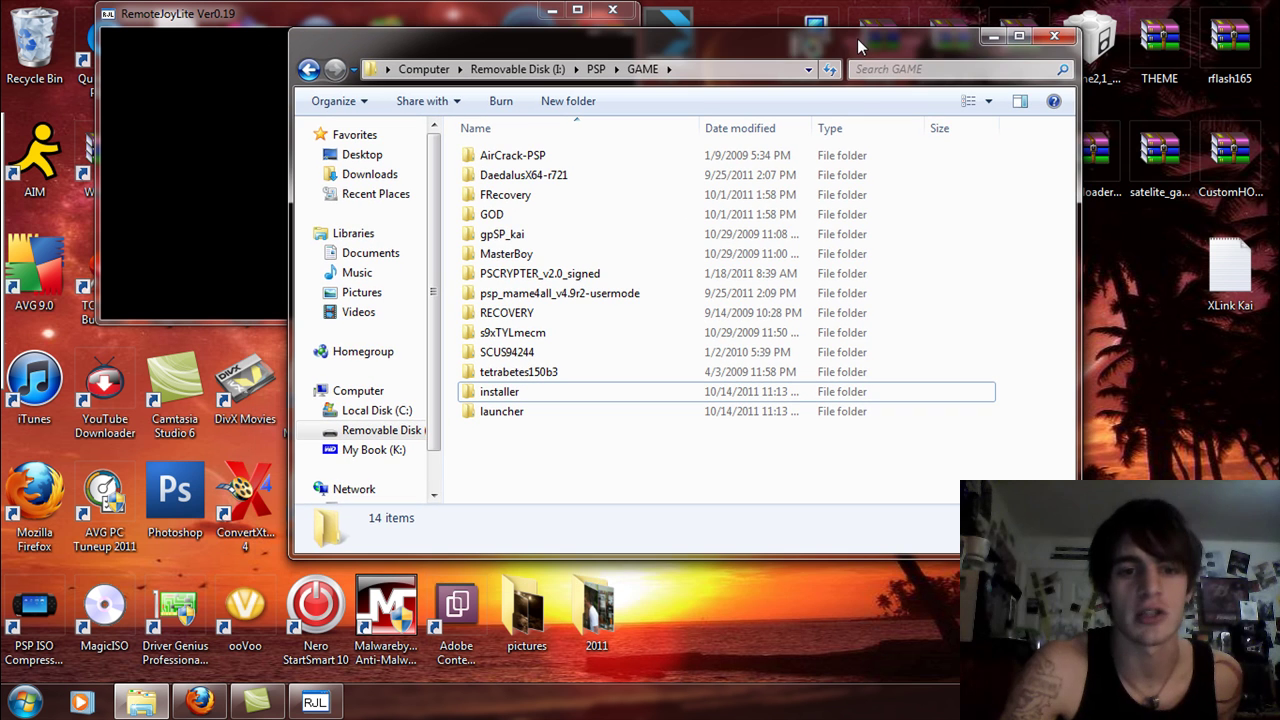
{"action": "left_click", "coordinate": [309, 69]}
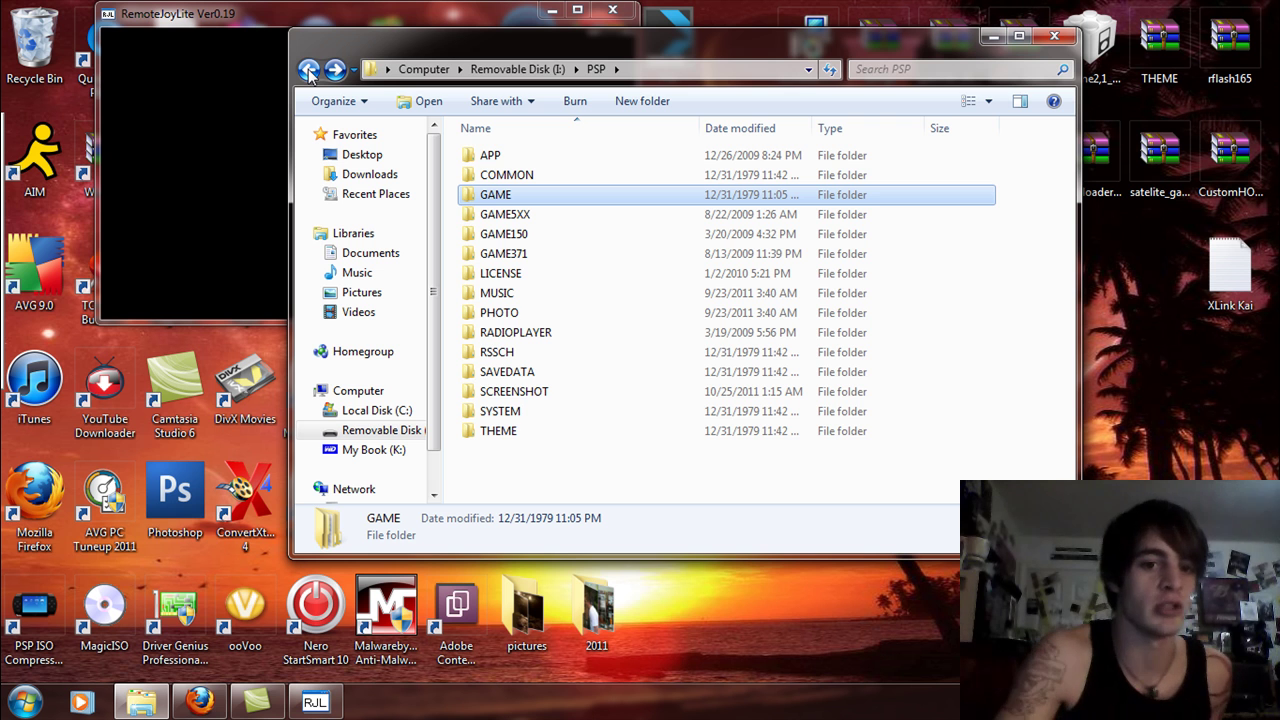
{"action": "left_click", "coordinate": [309, 69]}
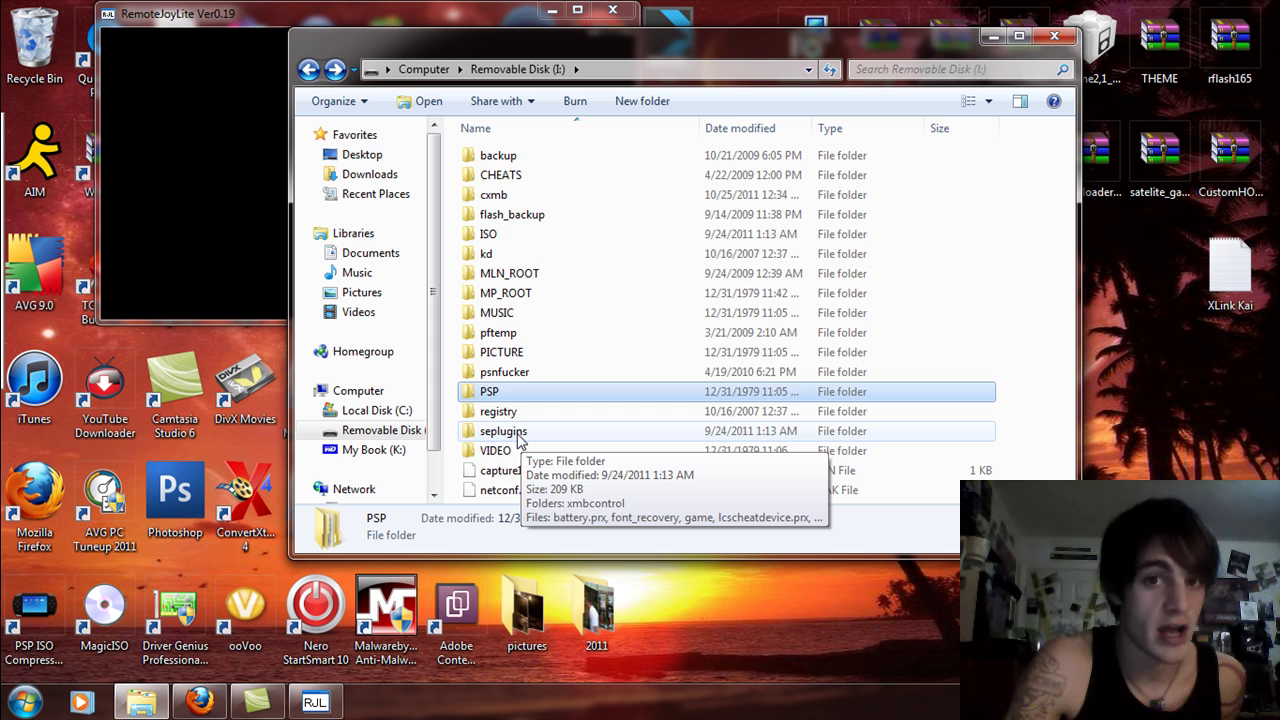
Step: Remove the line "ef0:/seplugins/xmbcontrol/xmbctrl.prx 1" from the VSH text file in the disk's seplugins folder and save it
{"action": "double_click", "coordinate": [518, 438]}
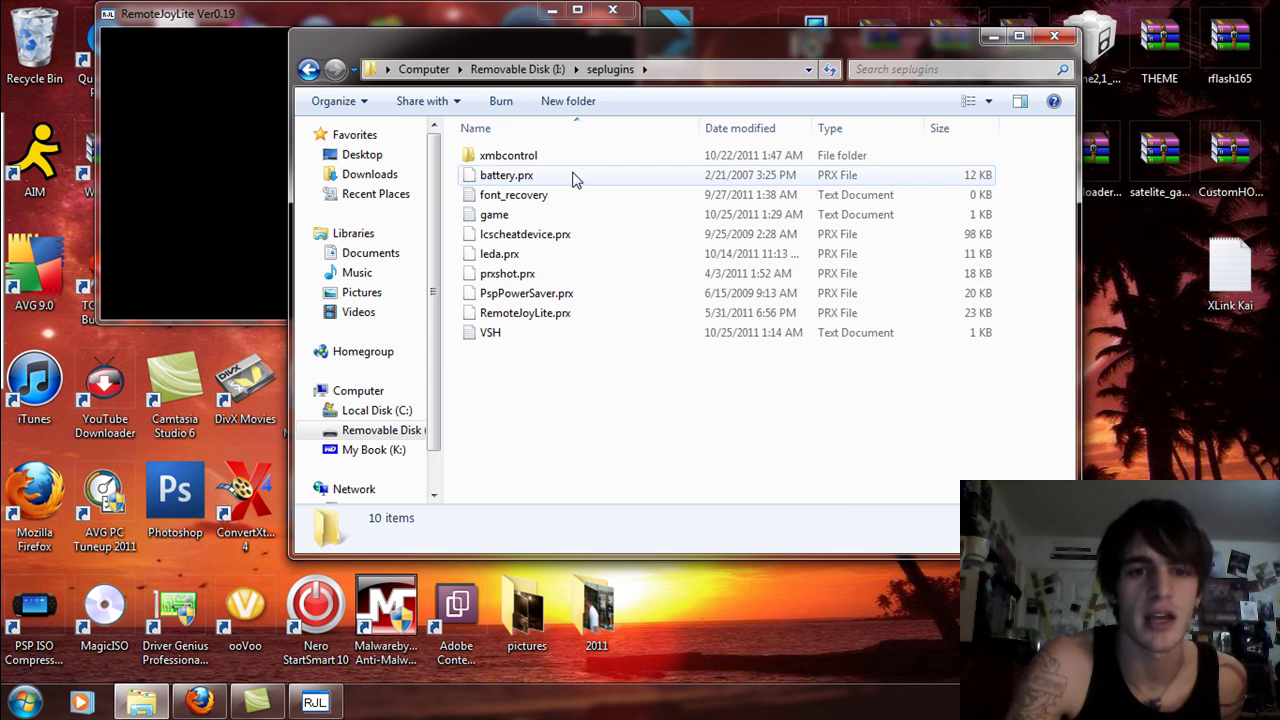
{"action": "left_click", "coordinate": [518, 160]}
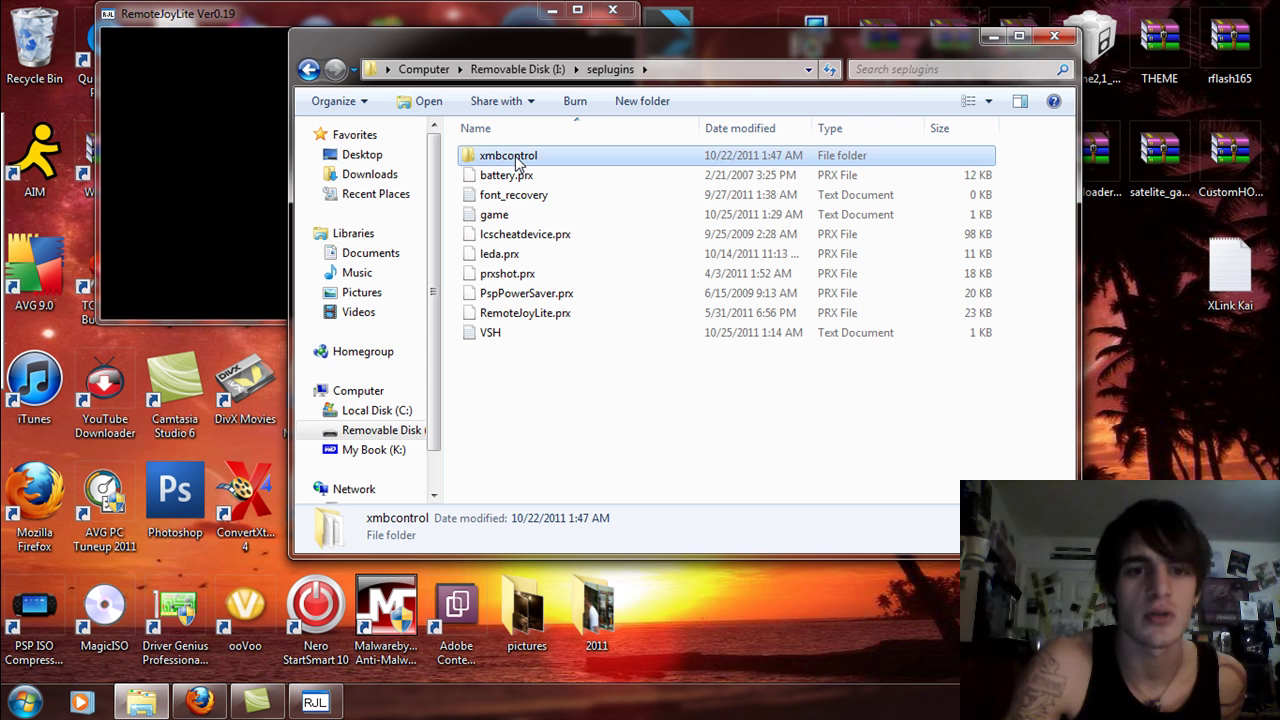
{"action": "double_click", "coordinate": [486, 336]}
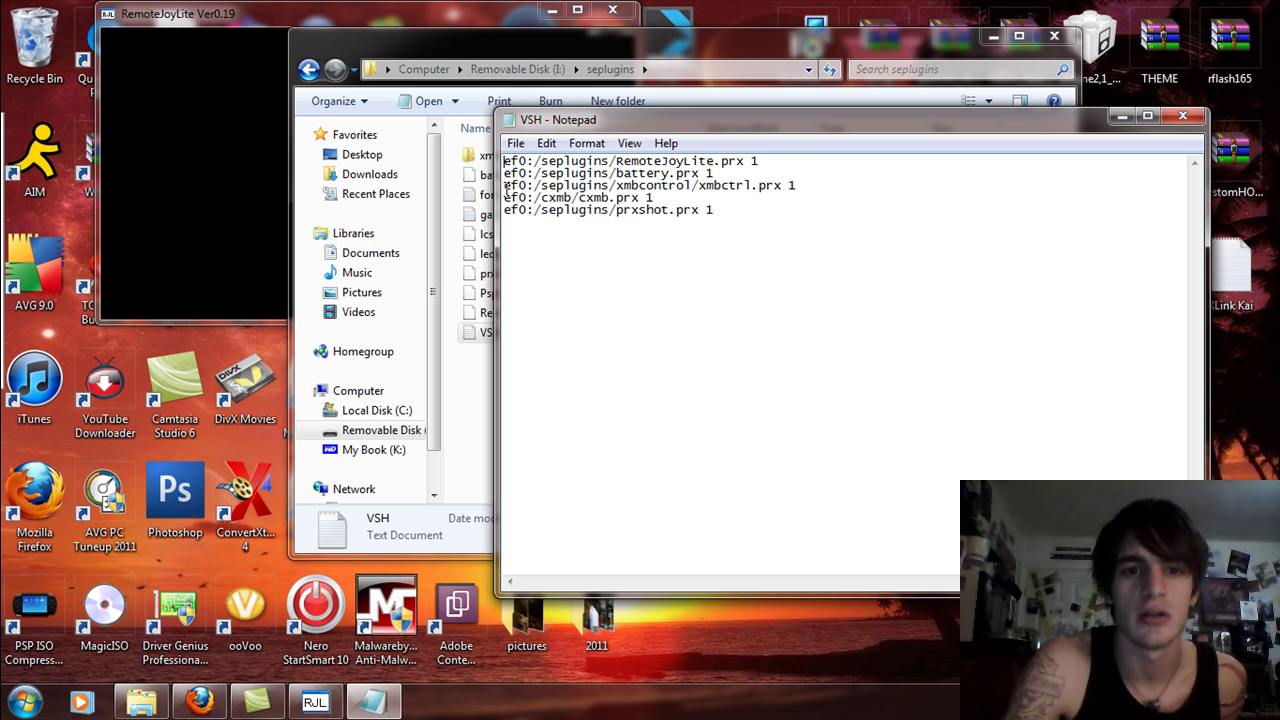
{"action": "left_click_drag", "start_coordinate": [506, 186], "coordinate": [806, 189]}
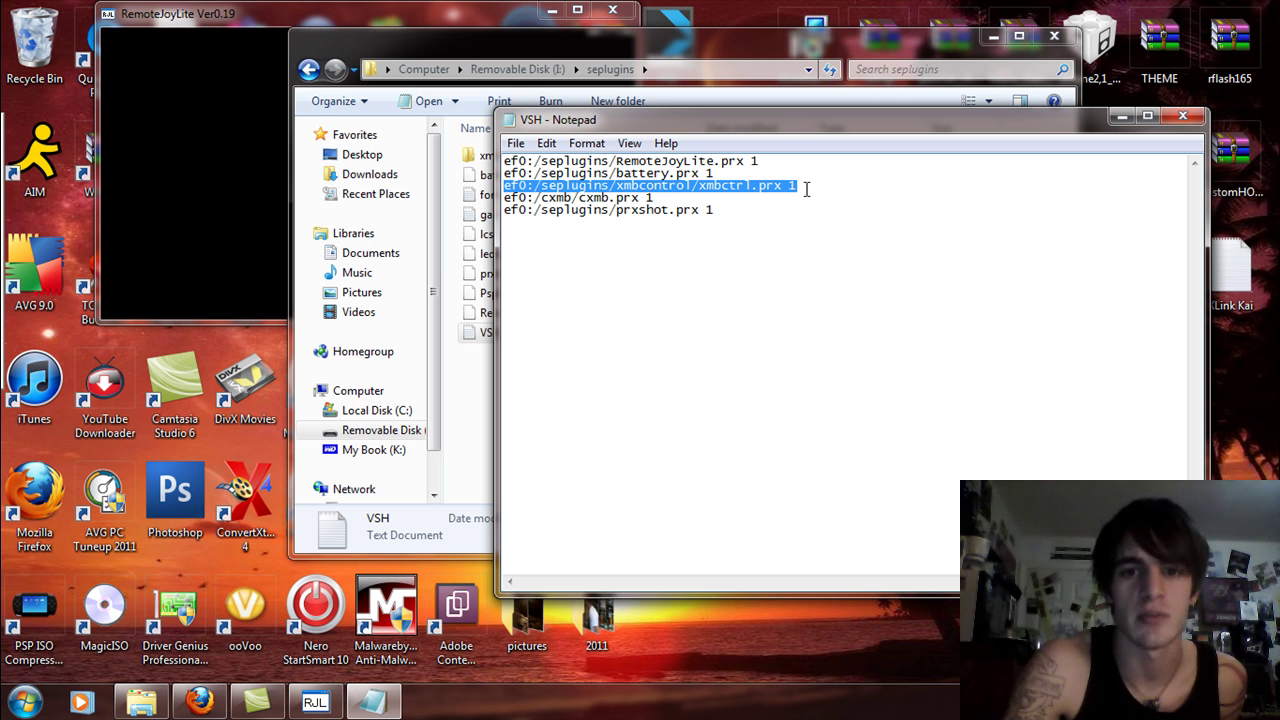
{"action": "key", "text": "Delete"}
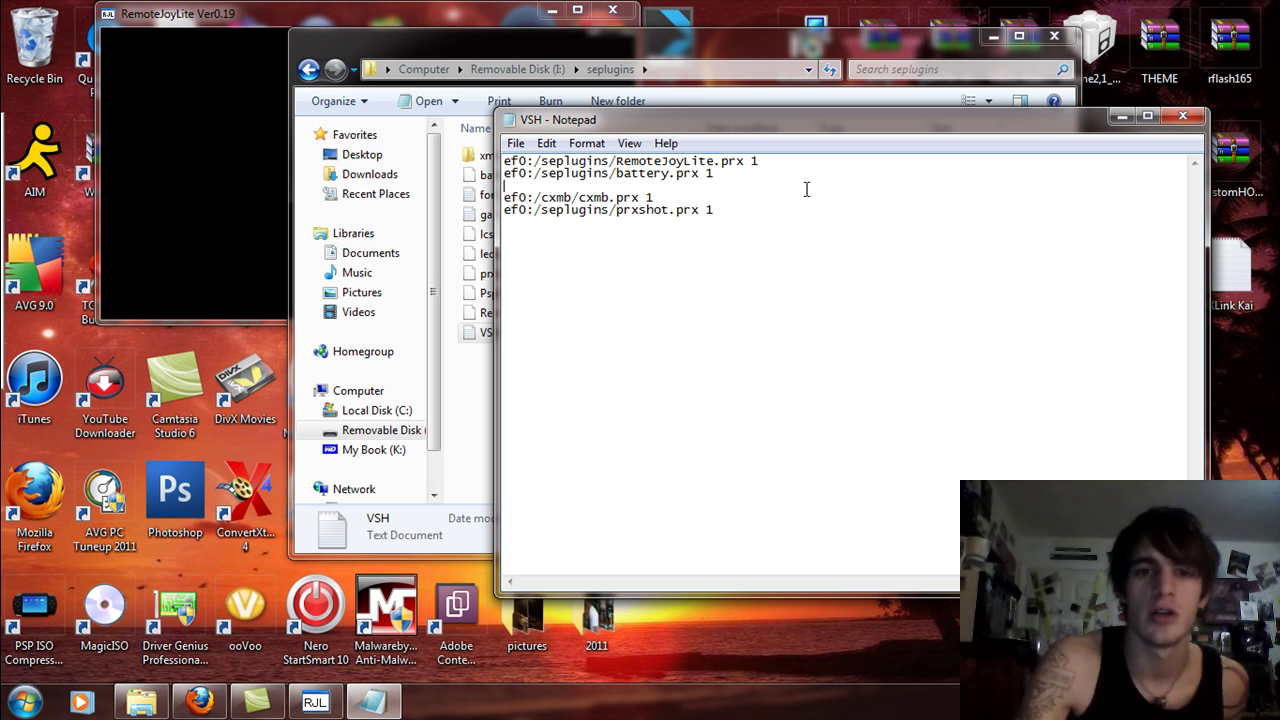
{"action": "key", "text": "BackSpace"}
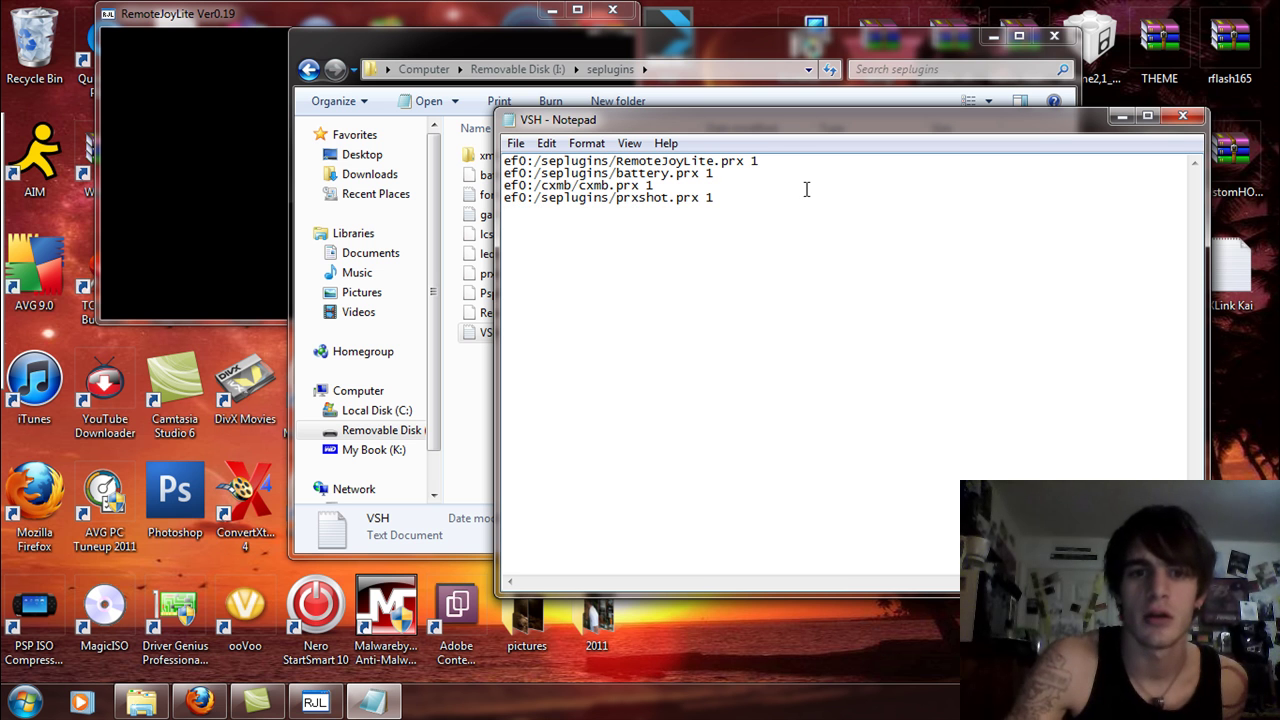
{"action": "left_click", "coordinate": [1182, 118]}
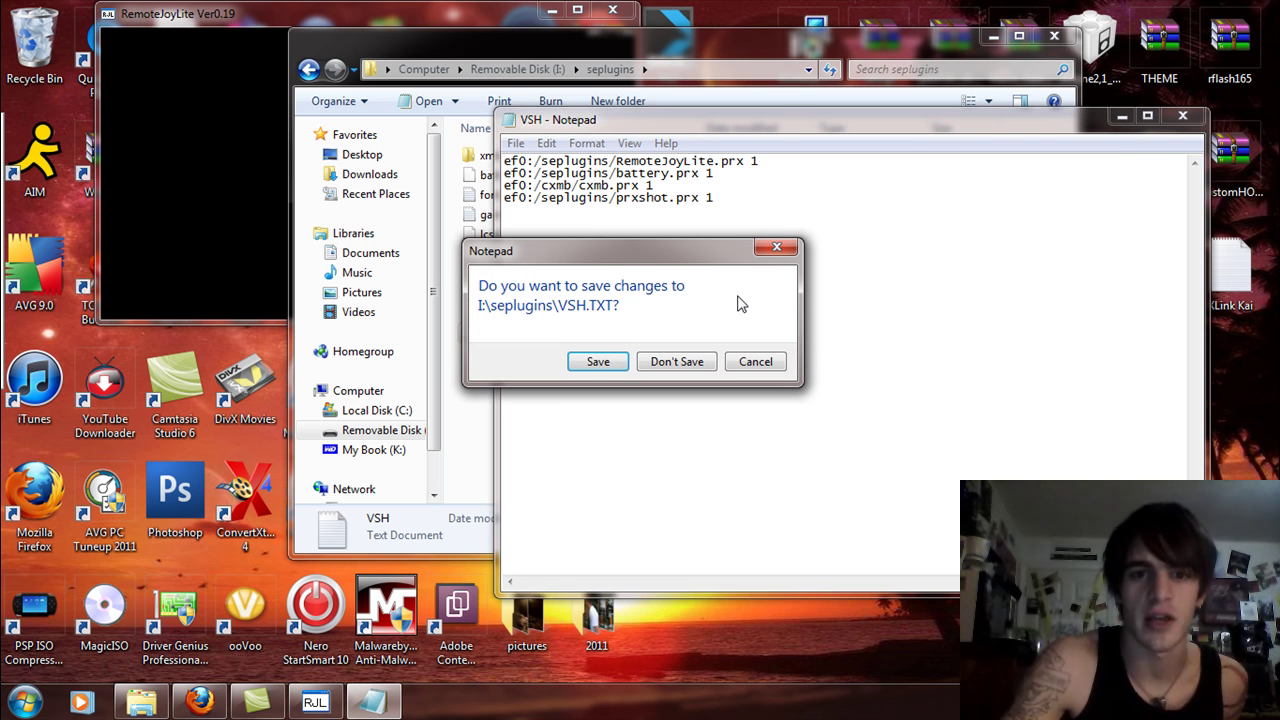
{"action": "left_click", "coordinate": [598, 362]}
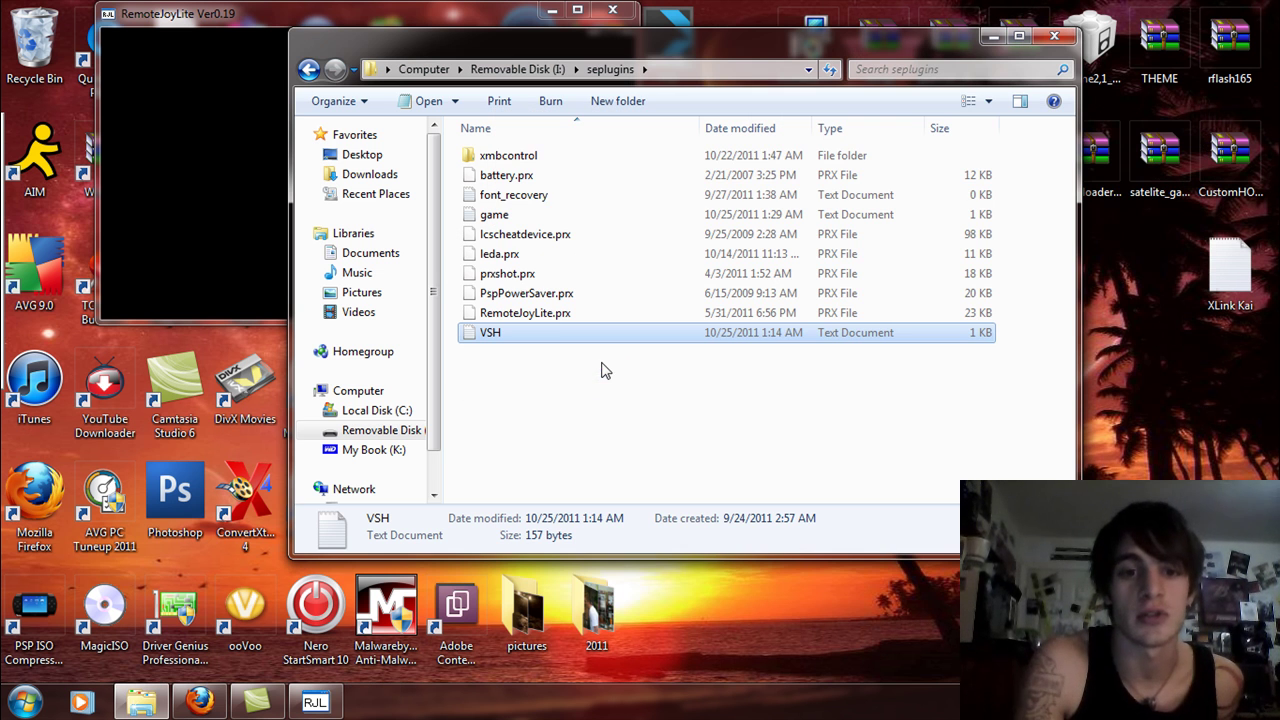
Step: Delete the xmbcontrol folder from the removable disk's seplugins folder
{"action": "left_click", "coordinate": [497, 159]}
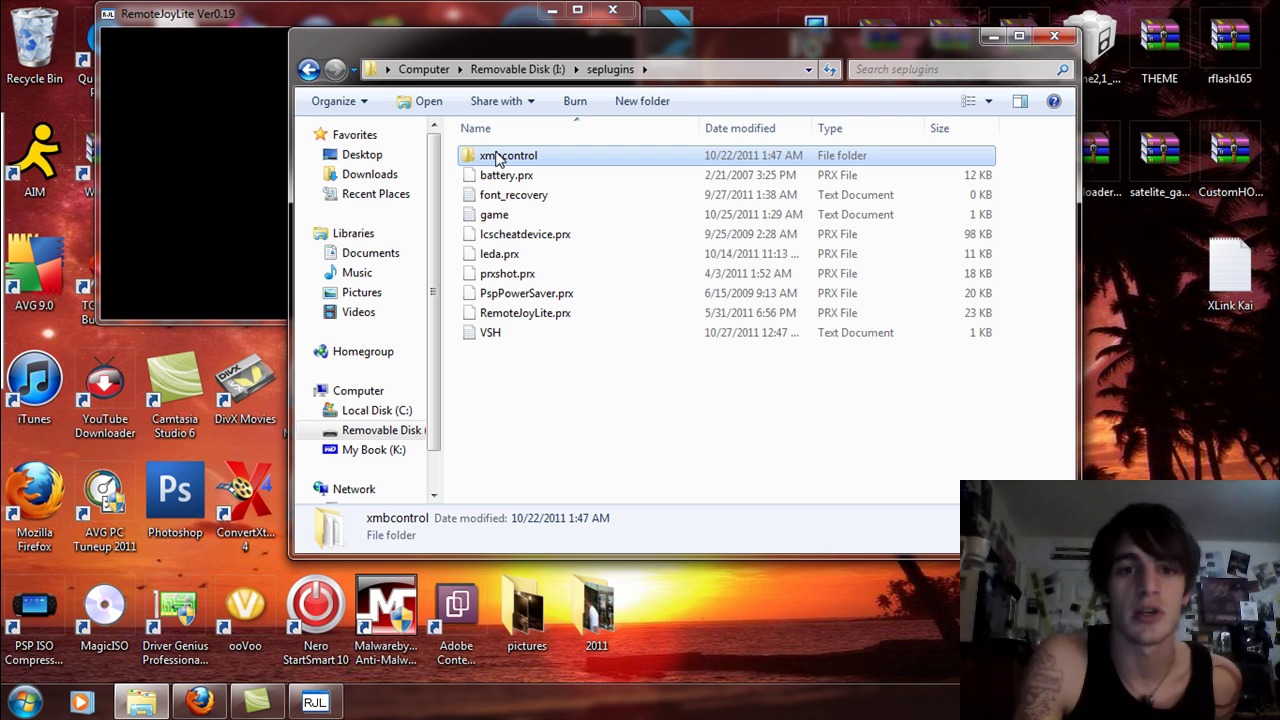
{"action": "key", "text": "Delete"}
{"action": "key", "text": "Return"}
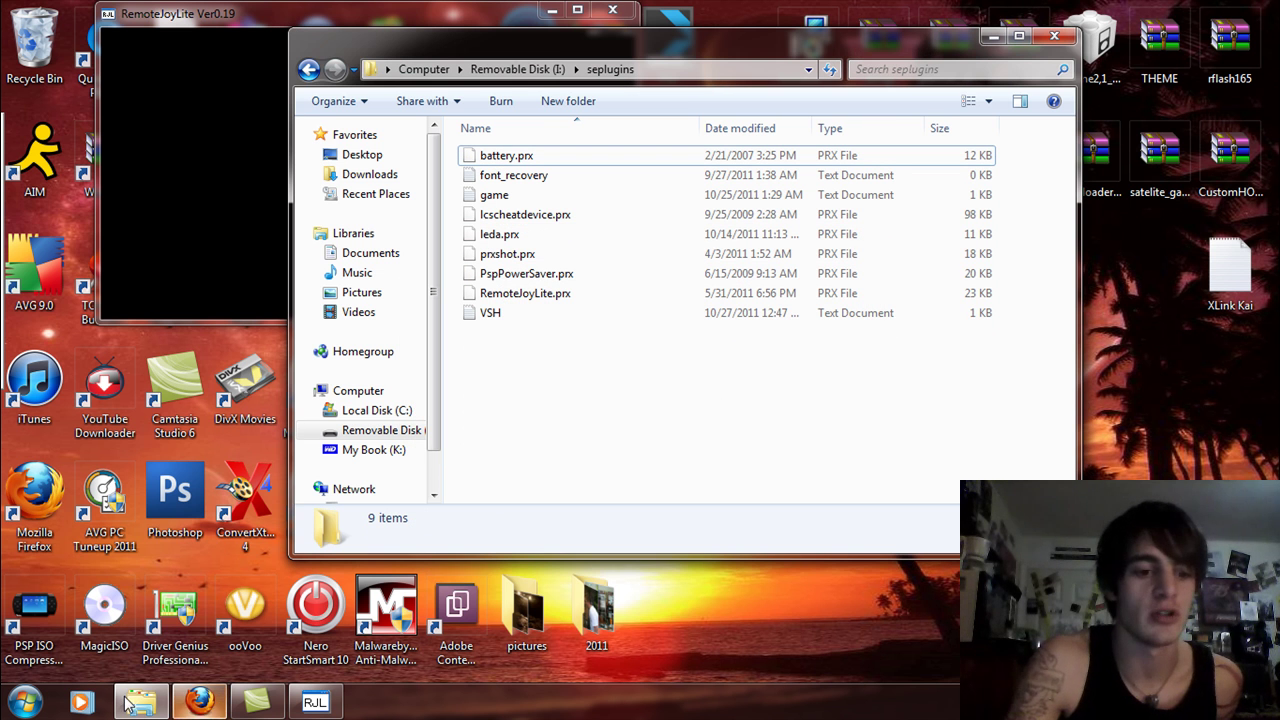
Step: Open the XMBCTrl archive from Documents\PSP\SEplugins on the My Book (K:) drive in a second folder window, dismissing the licence reminder
{"action": "left_click", "coordinate": [15, 704]}
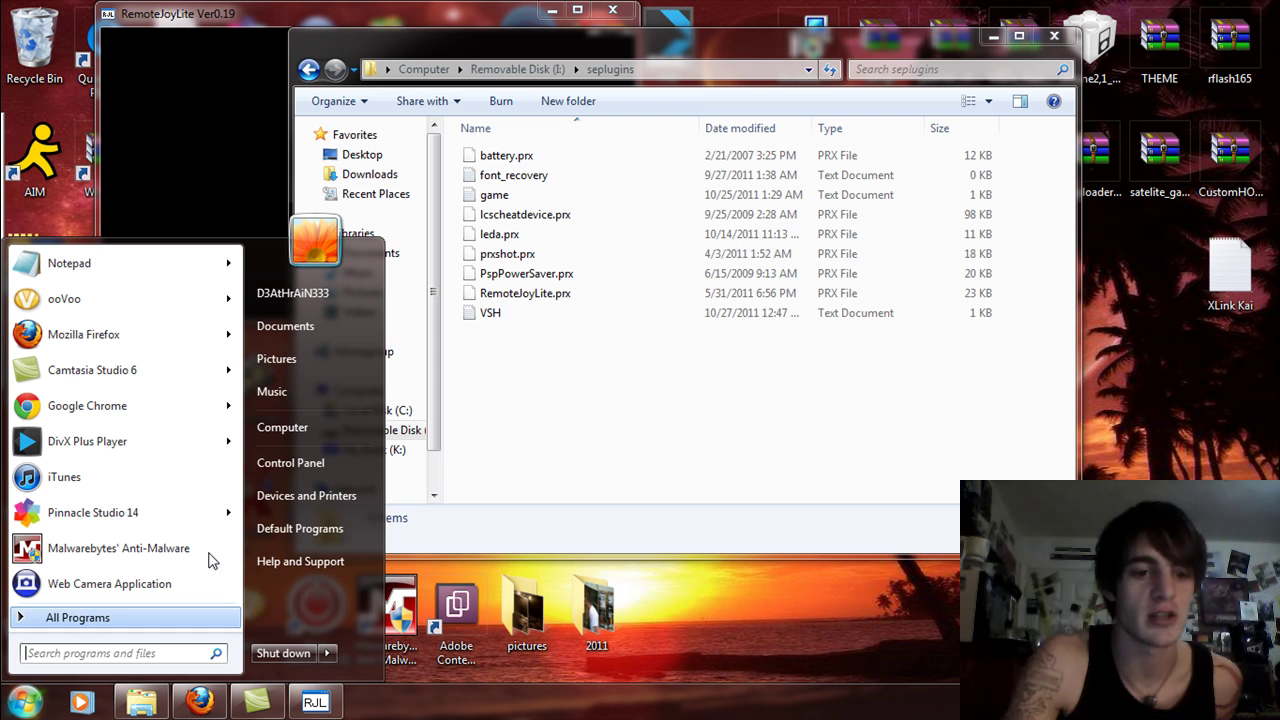
{"action": "left_click", "coordinate": [316, 428]}
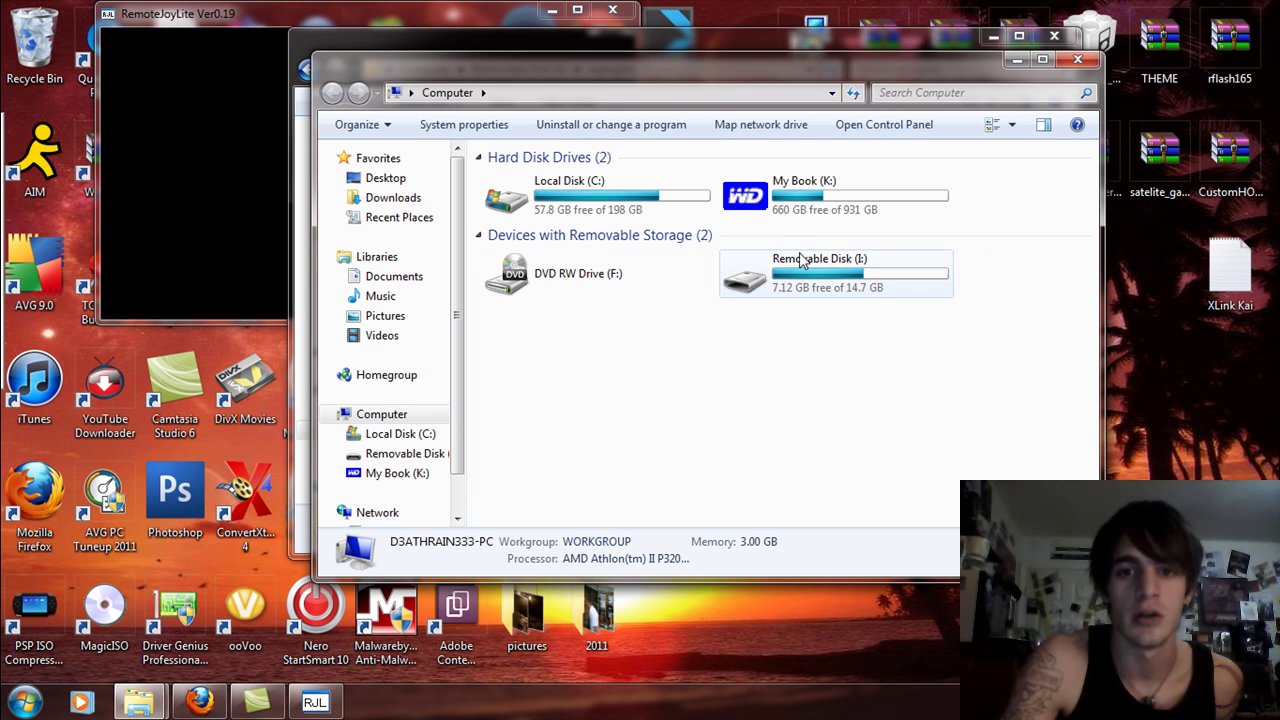
{"action": "double_click", "coordinate": [781, 220]}
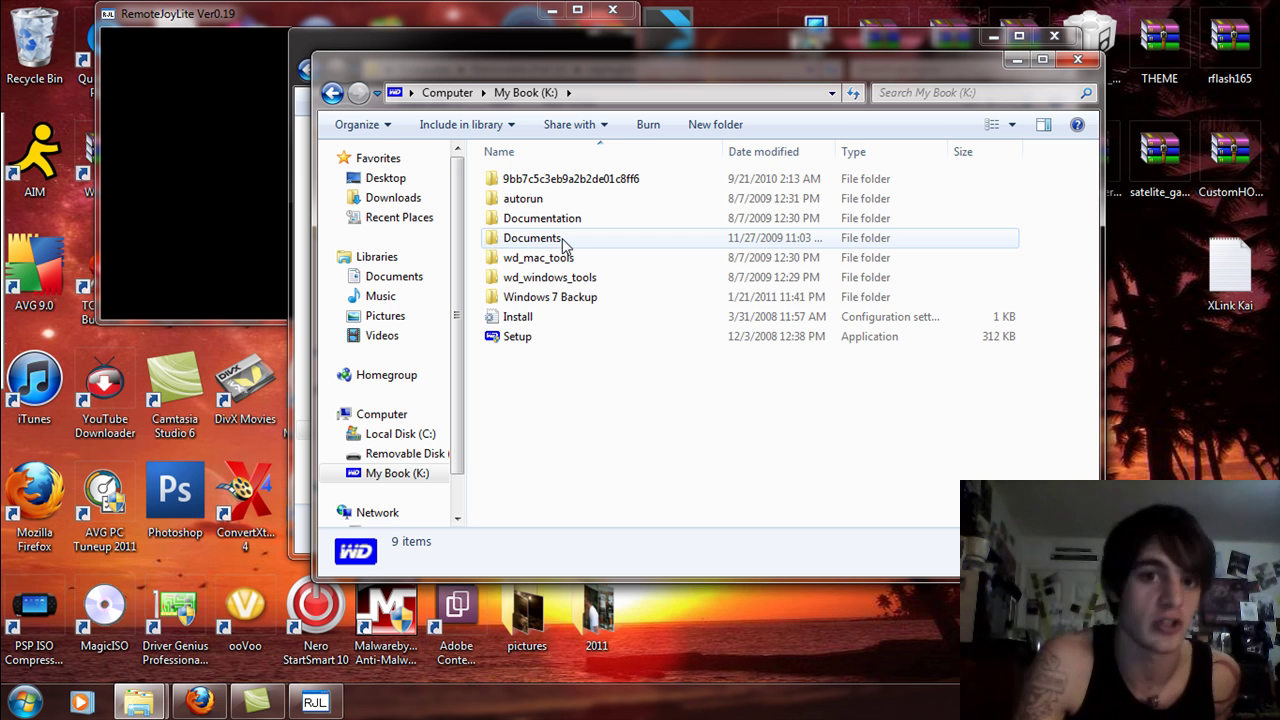
{"action": "double_click", "coordinate": [560, 242]}
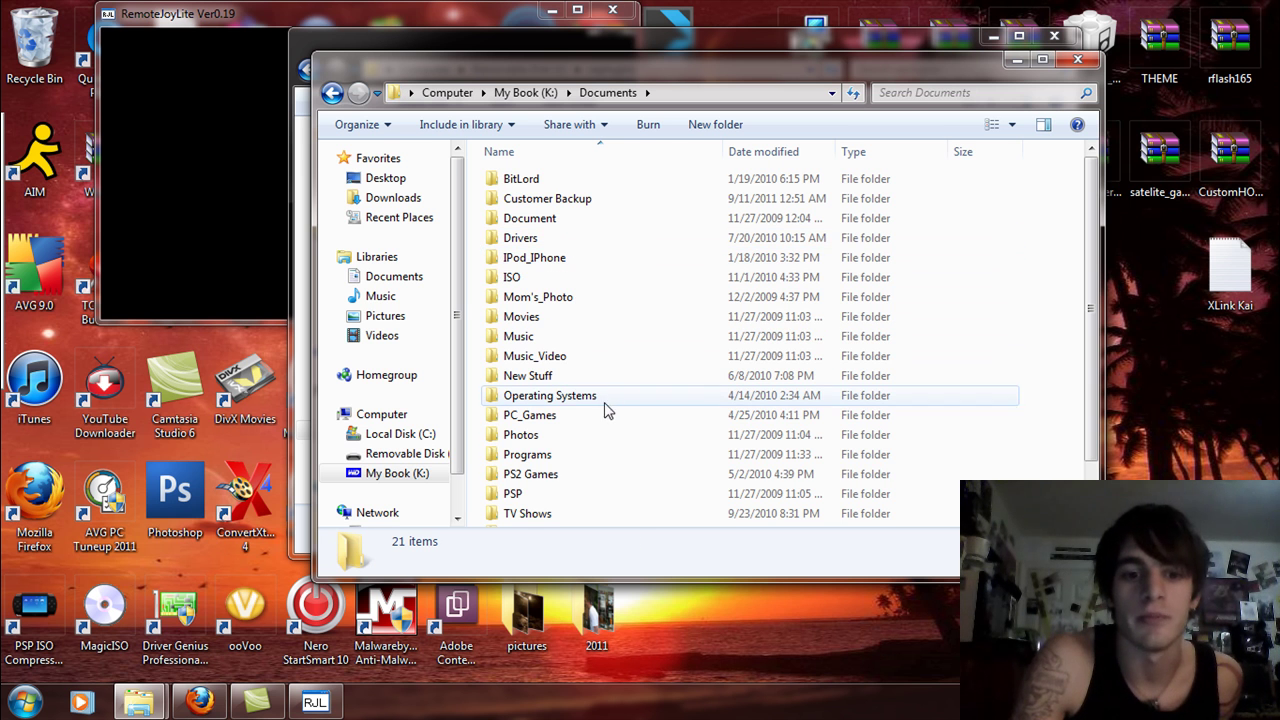
{"action": "double_click", "coordinate": [533, 494]}
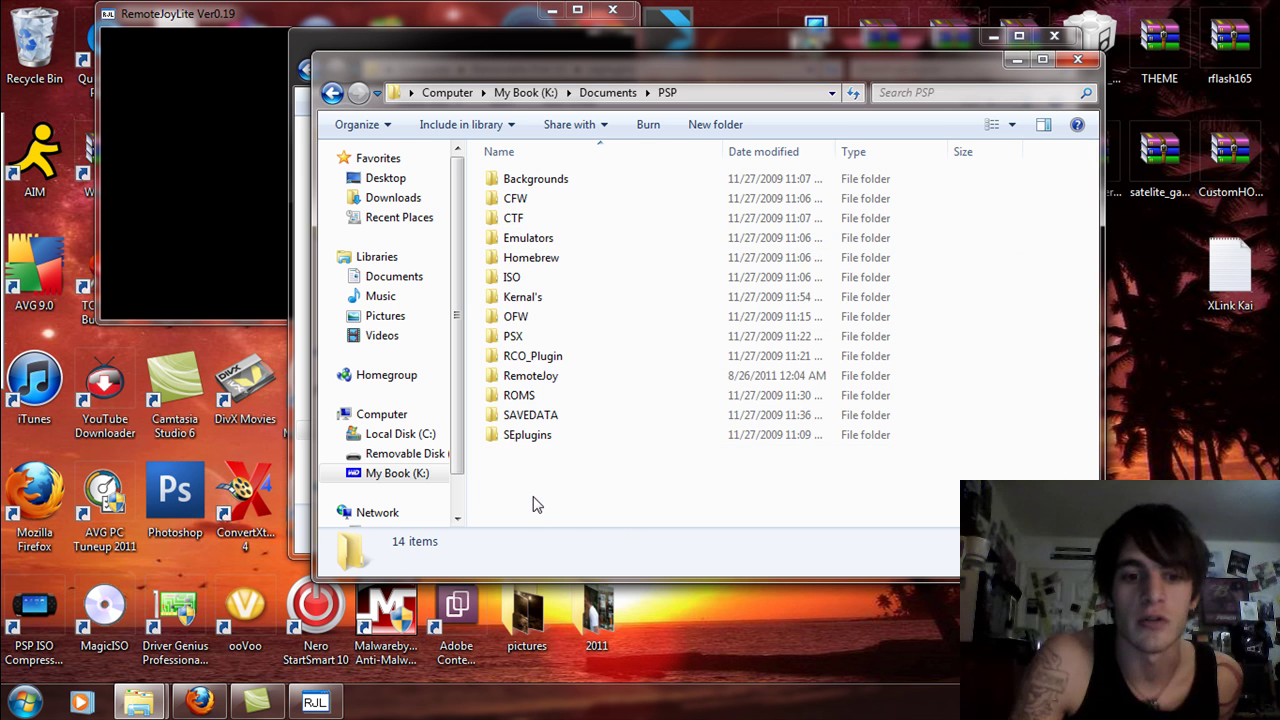
{"action": "double_click", "coordinate": [520, 436]}
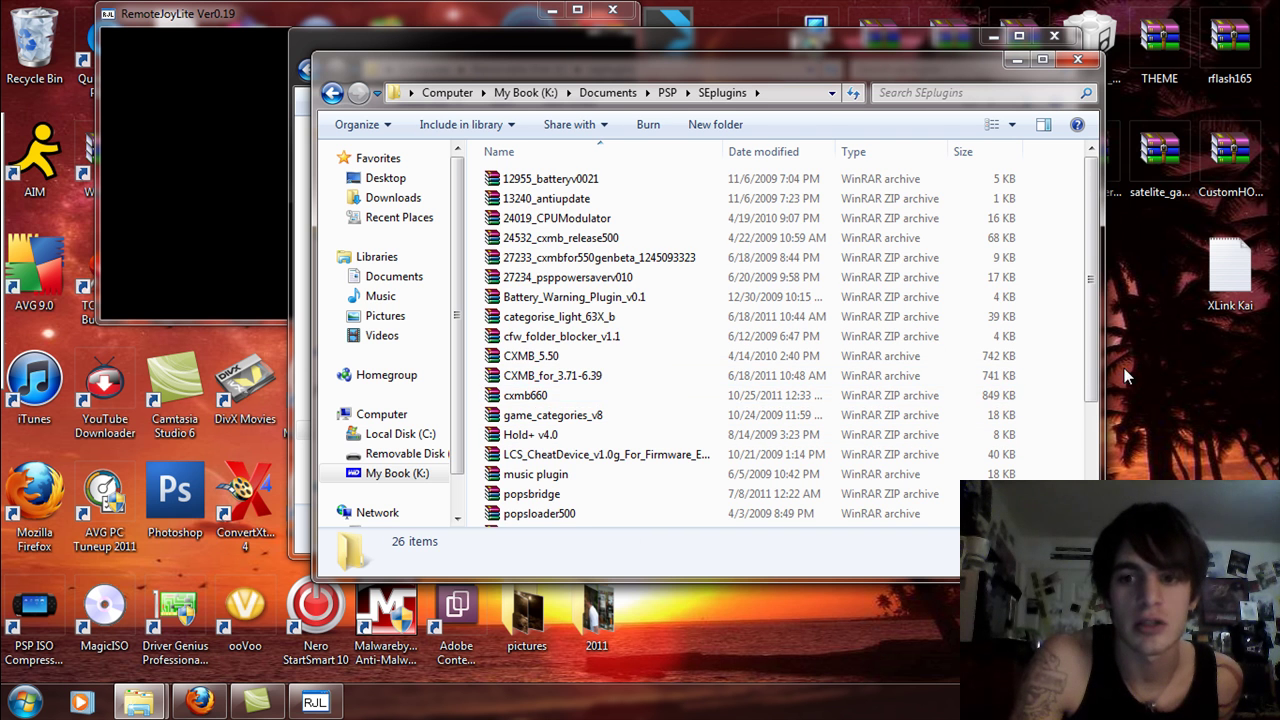
{"action": "left_click_drag", "start_coordinate": [1092, 361], "coordinate": [1092, 465]}
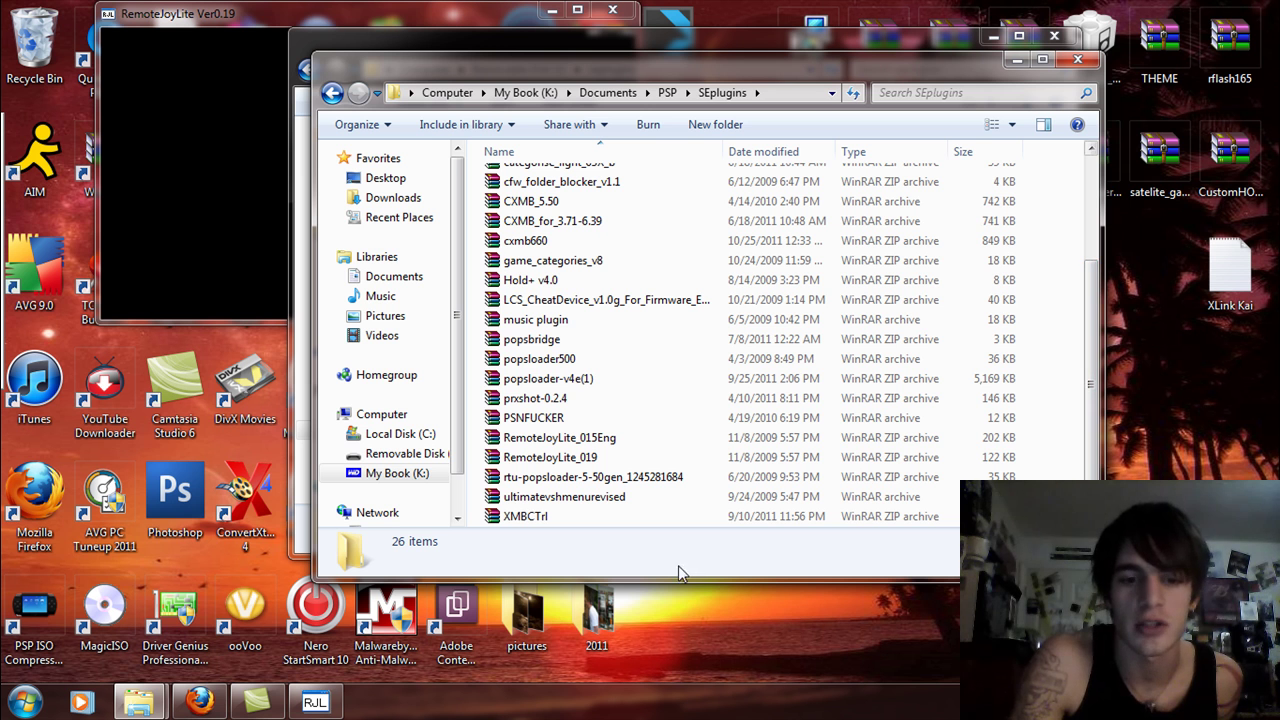
{"action": "left_click", "coordinate": [530, 516]}
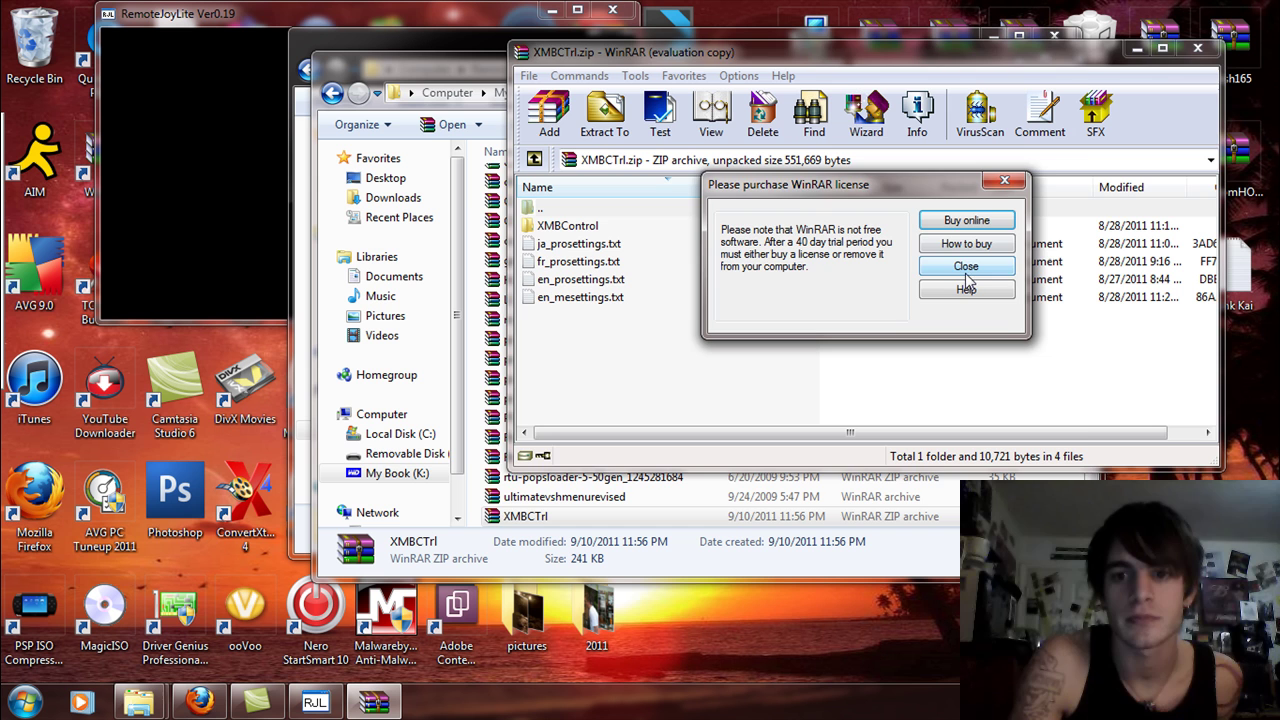
{"action": "left_click", "coordinate": [965, 266]}
Step: Switch back to the removable disk's folder window and open its PSP\GAME folder
{"action": "left_click", "coordinate": [459, 38]}
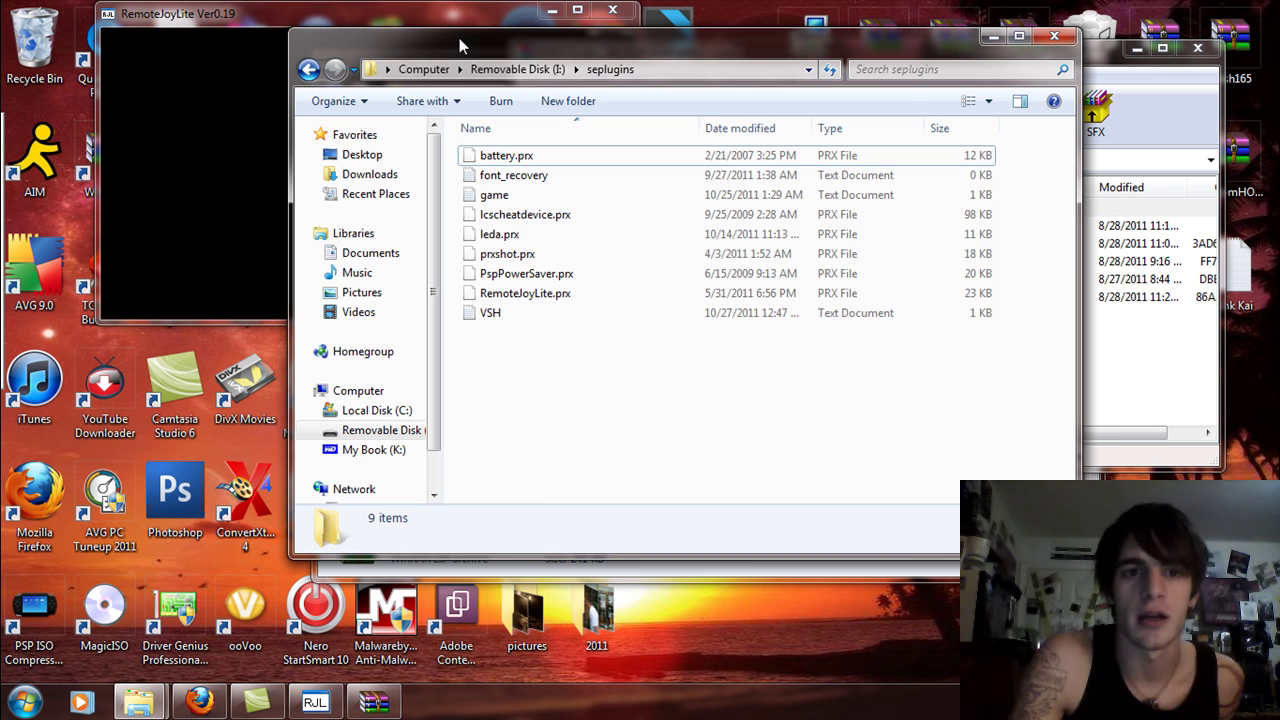
{"action": "left_click", "coordinate": [312, 71]}
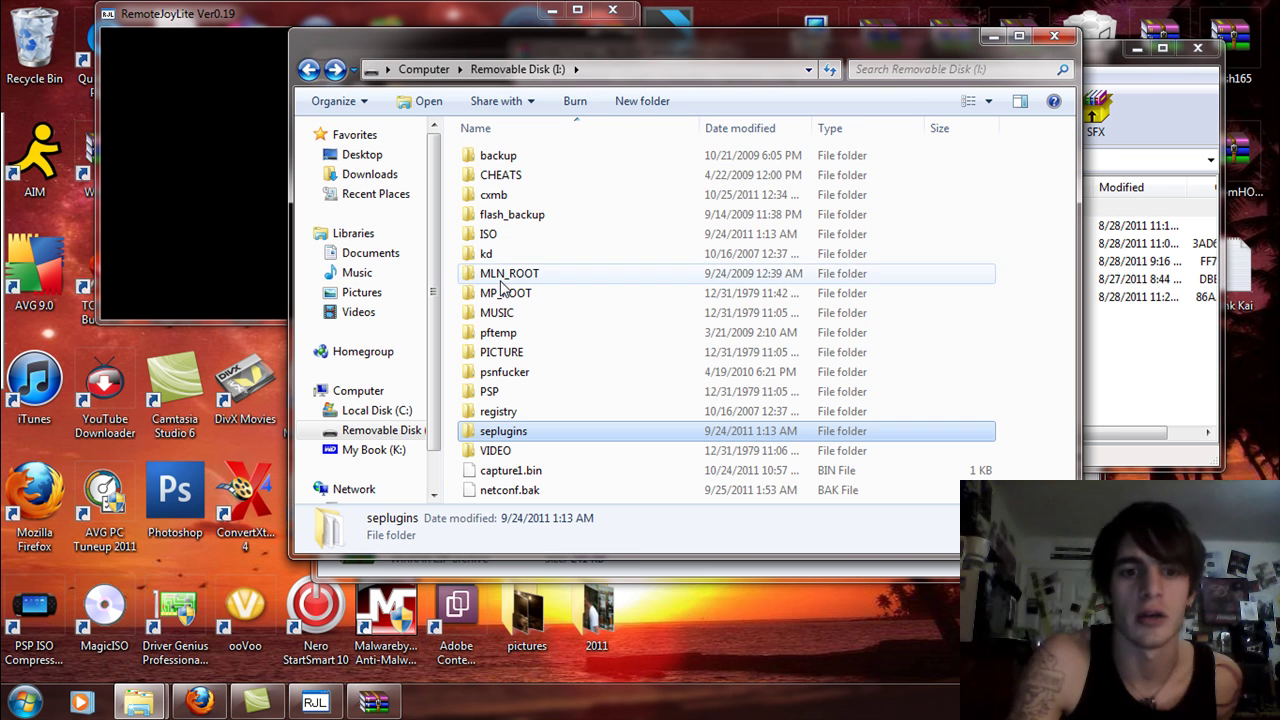
{"action": "left_click", "coordinate": [499, 394]}
{"action": "double_click", "coordinate": [499, 394]}
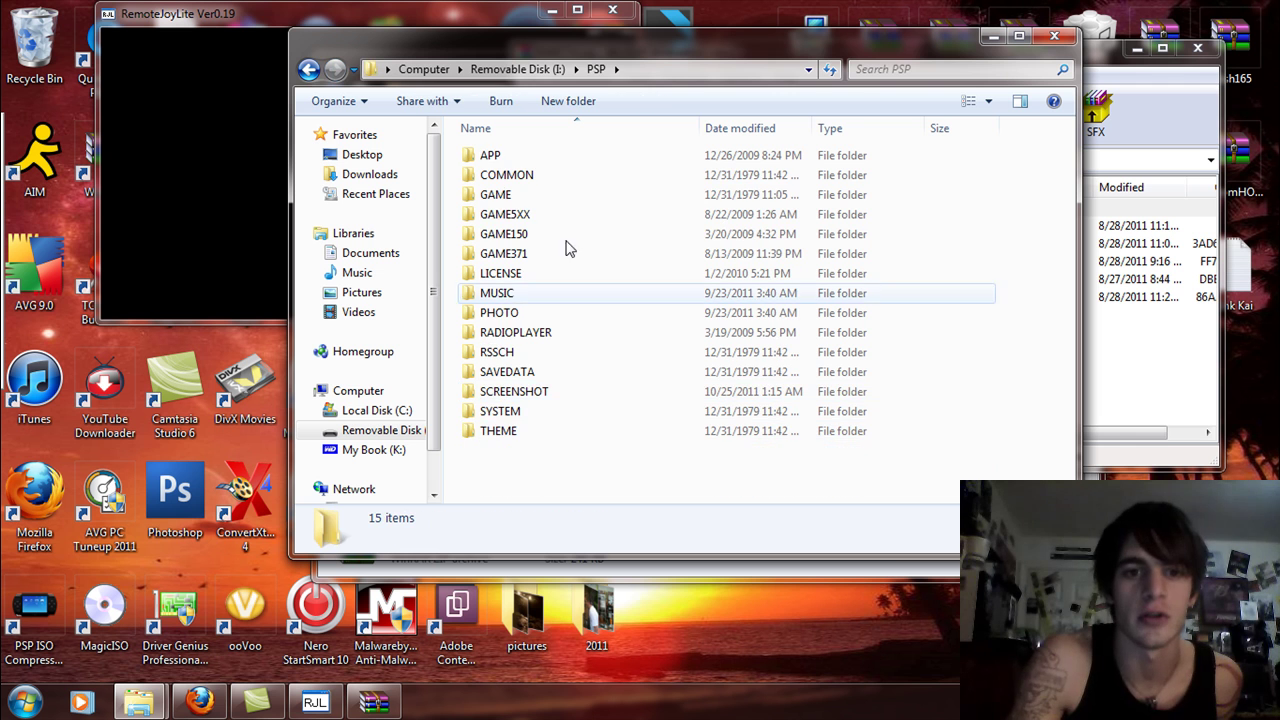
{"action": "double_click", "coordinate": [501, 194]}
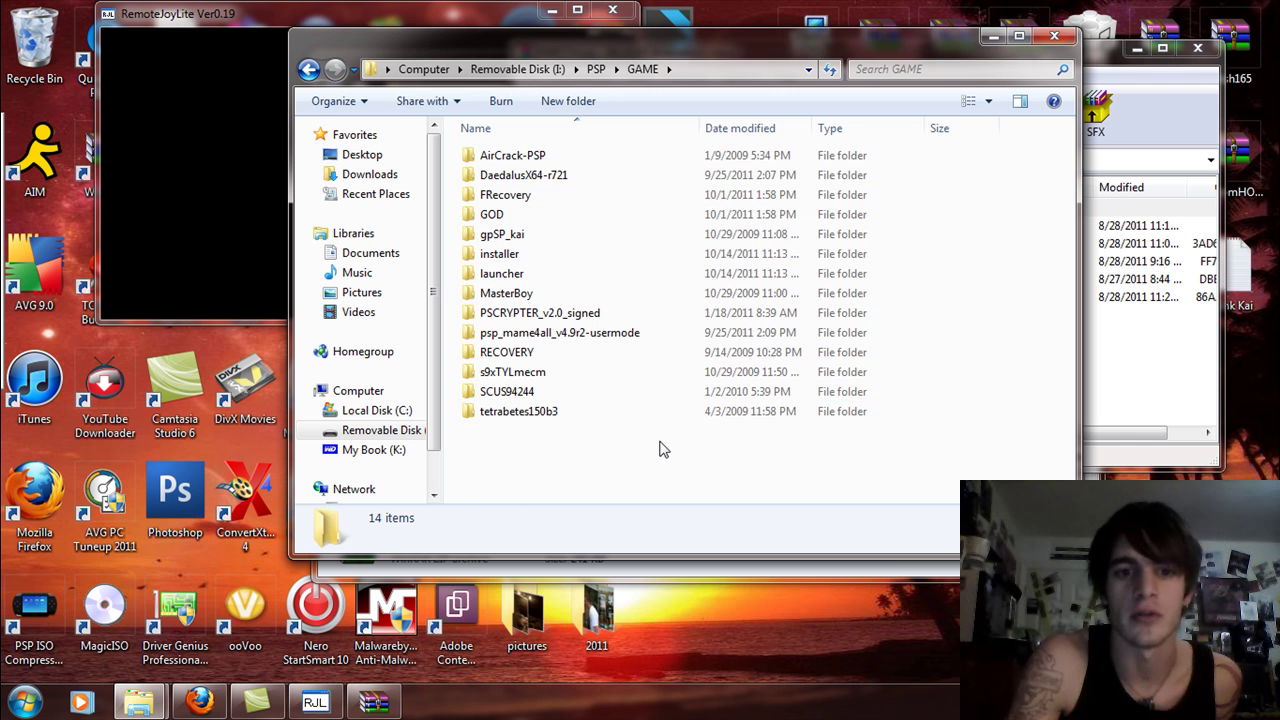
Step: Copy the XMBControl folder from the XMBCTrl archive into the disk's PSP\GAME folder
{"action": "left_click", "coordinate": [1103, 370]}
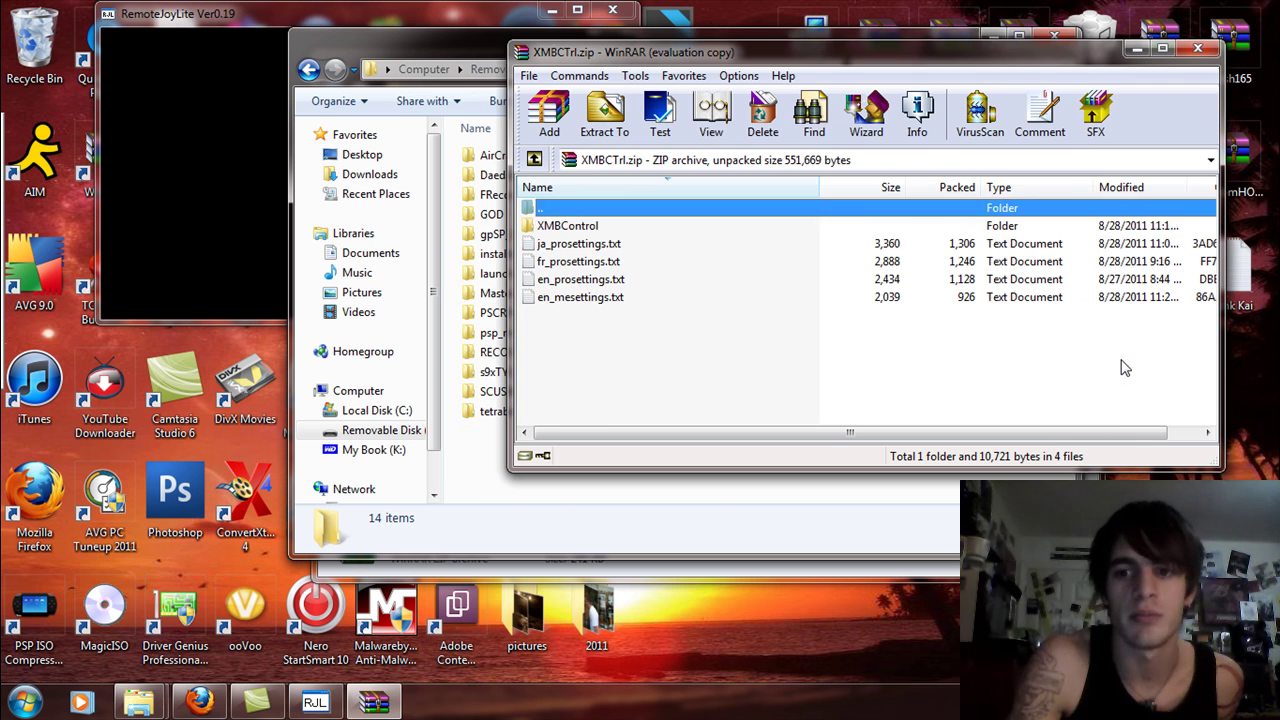
{"action": "double_click", "coordinate": [618, 228]}
{"action": "left_click", "coordinate": [538, 162]}
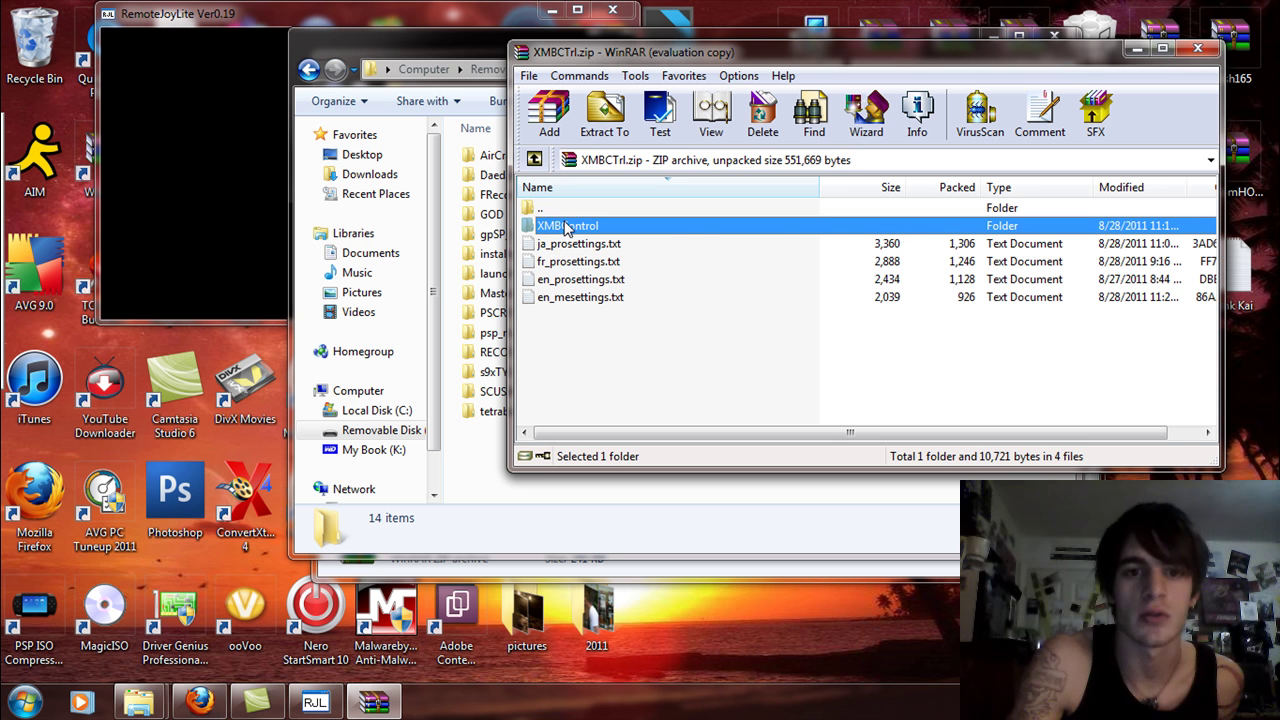
{"action": "left_click_drag", "start_coordinate": [567, 228], "coordinate": [483, 462]}
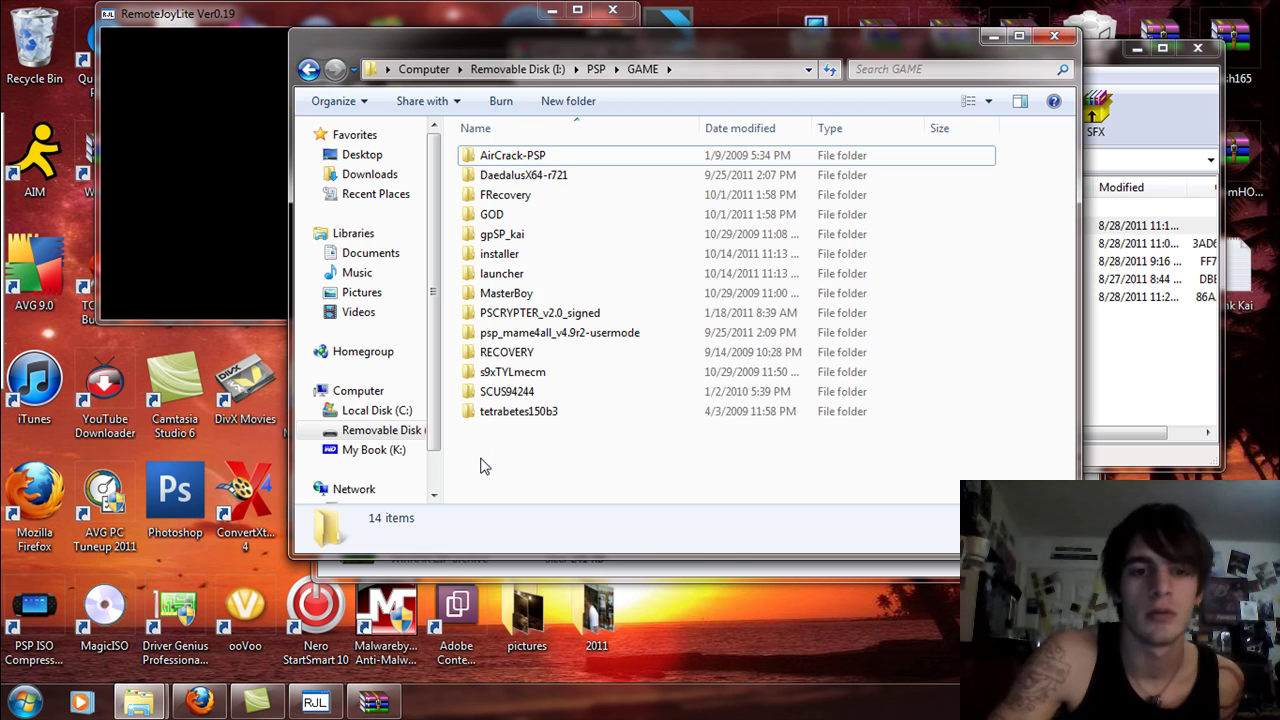
{"action": "left_click", "coordinate": [624, 494]}
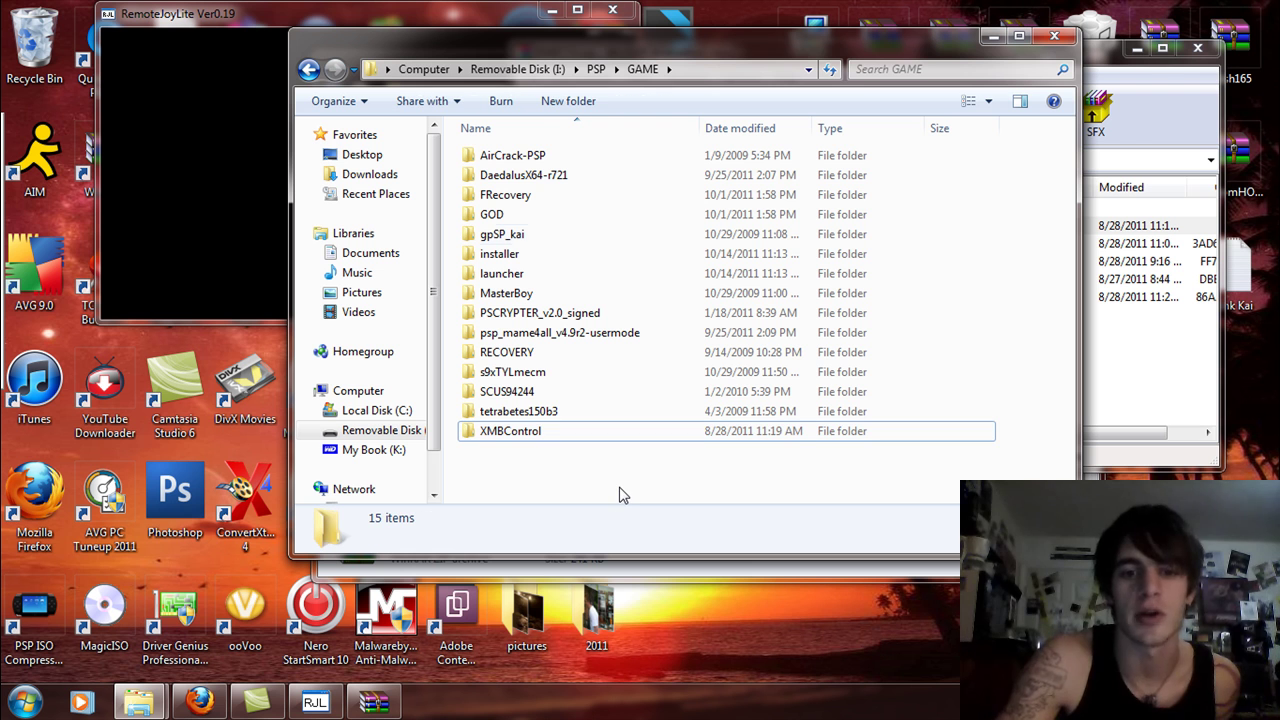
Step: Close both folder windows and the XMBCTrl archive, and enlarge and reposition the RemoteJoyLite window
{"action": "left_click", "coordinate": [1053, 37]}
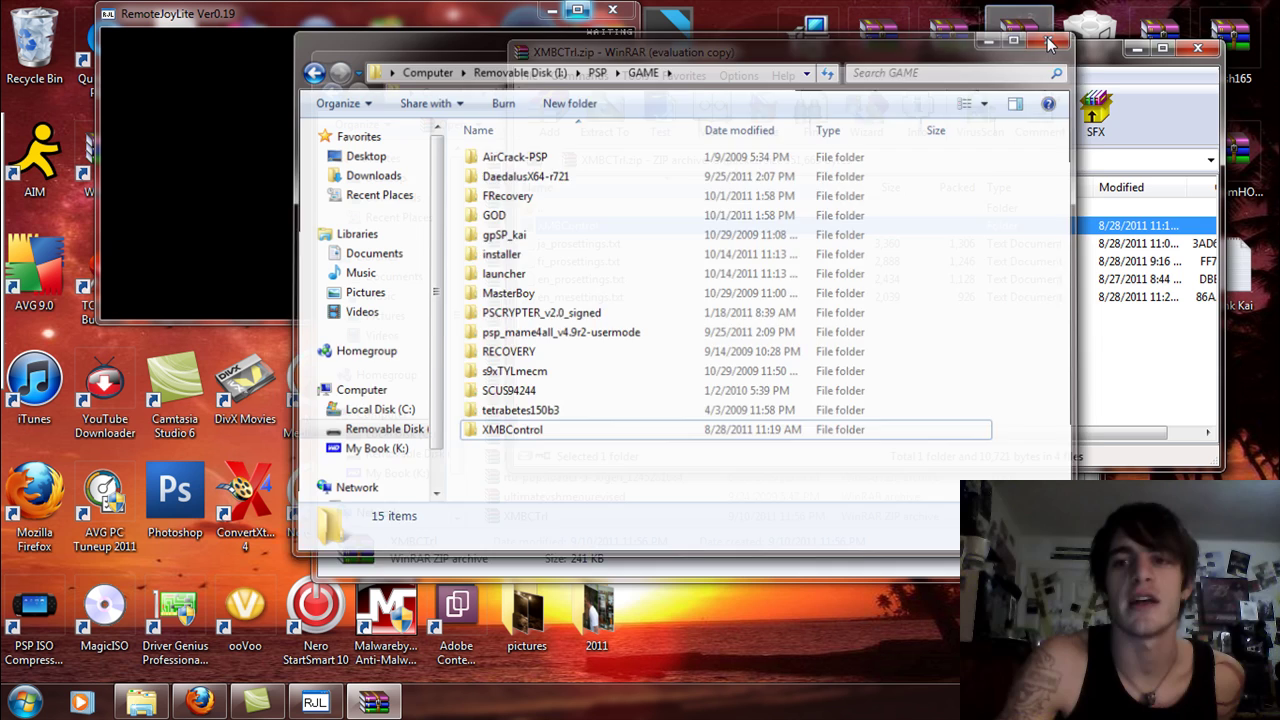
{"action": "left_click", "coordinate": [1199, 48]}
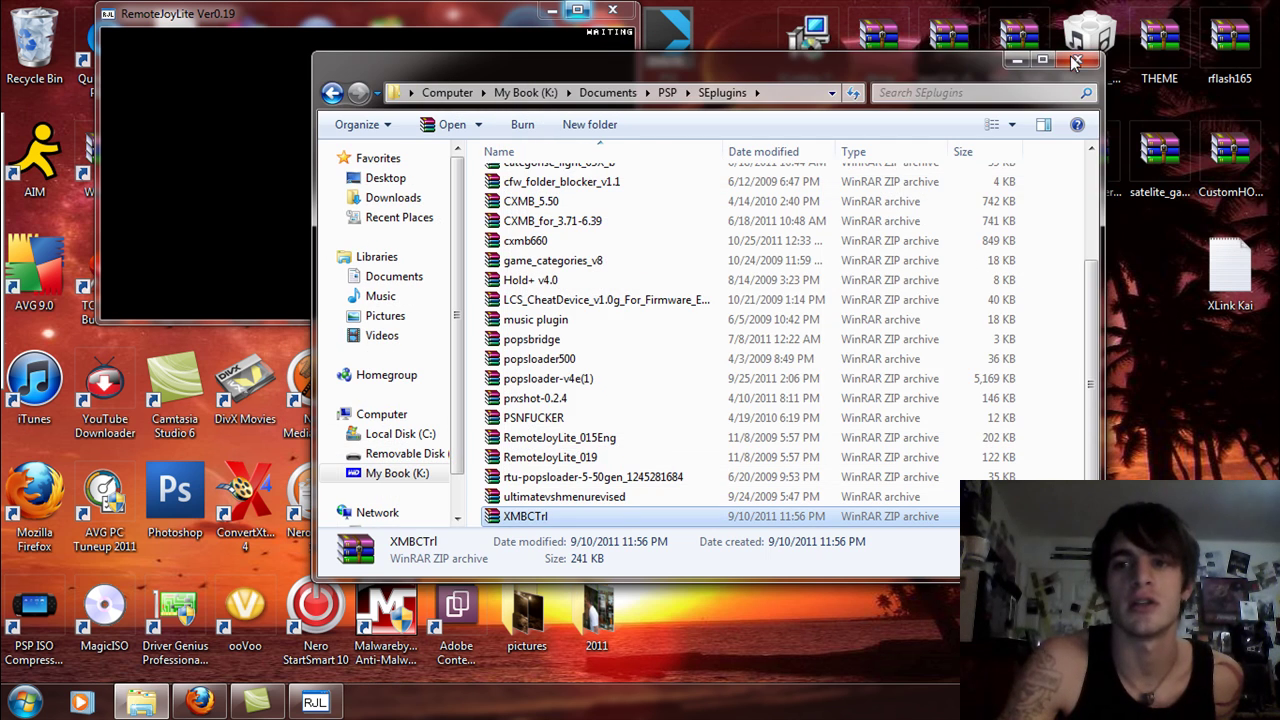
{"action": "left_click", "coordinate": [1072, 54]}
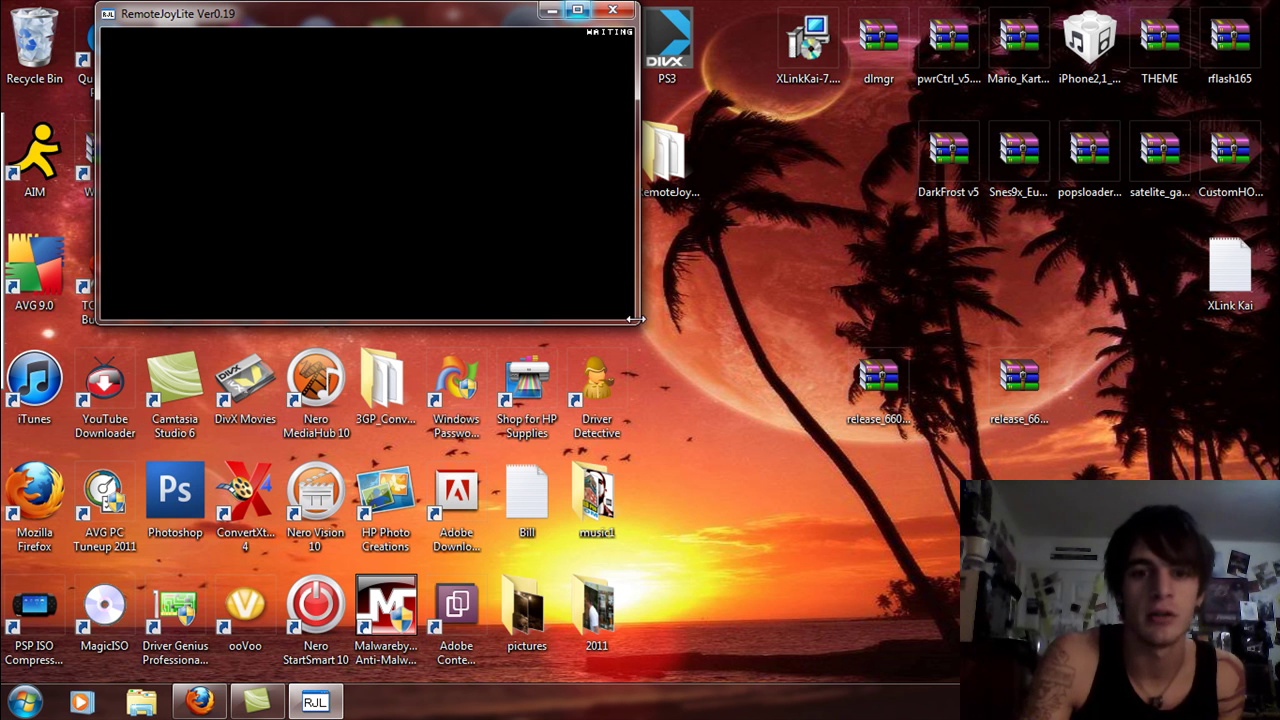
{"action": "left_click_drag", "start_coordinate": [637, 322], "coordinate": [747, 375]}
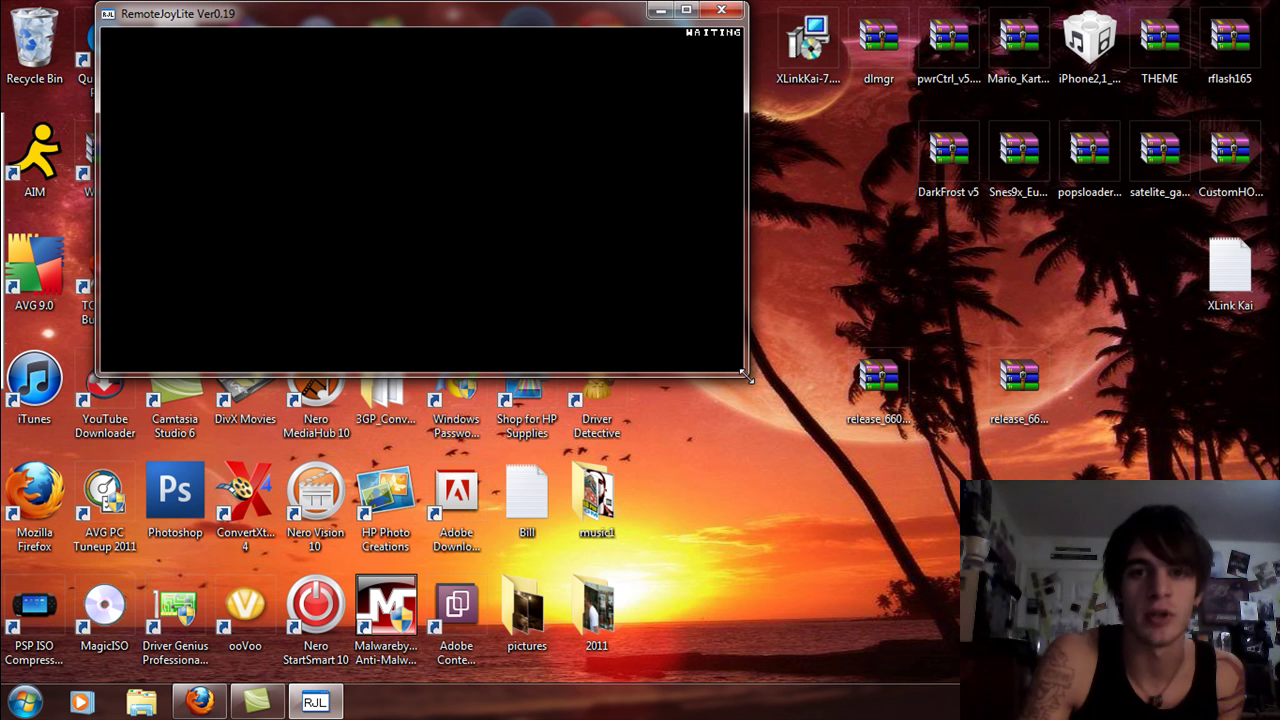
{"action": "left_click_drag", "start_coordinate": [510, 14], "coordinate": [559, 96]}
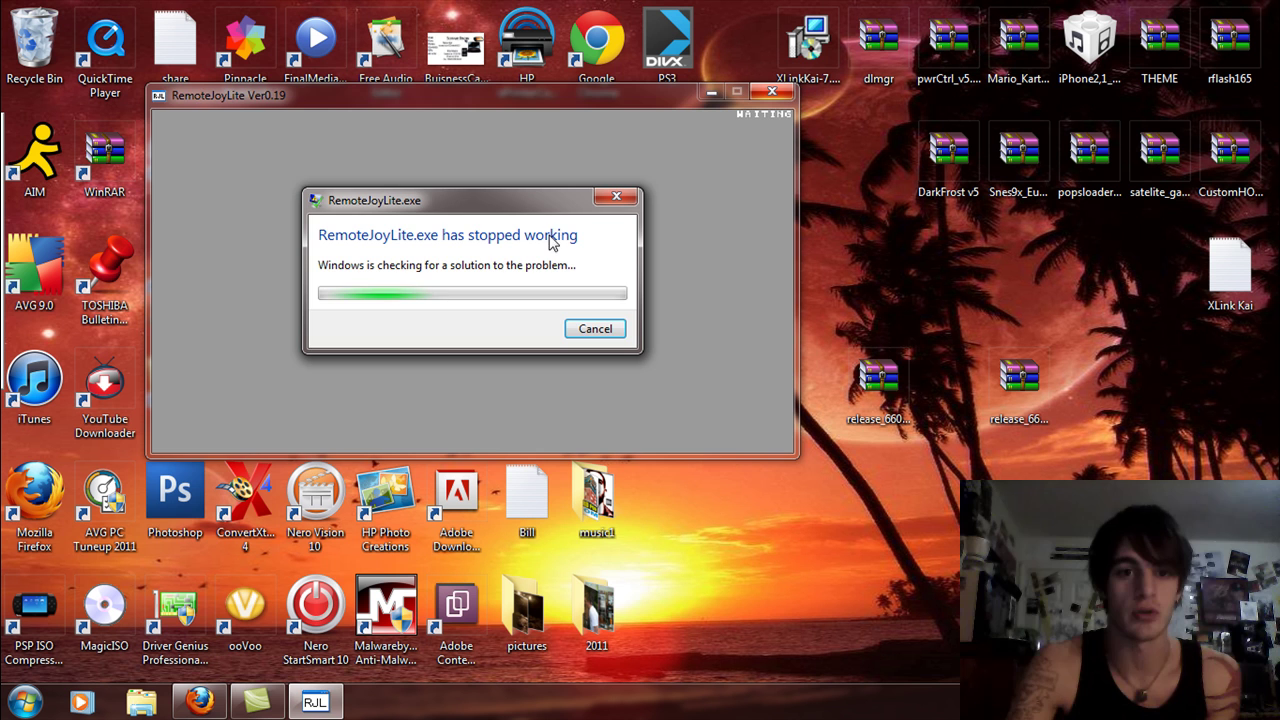
Step: Dismiss the RemoteJoyLite crash message, restart RemoteJoyLite from its desktop folder RemoteJoyLite_019_for_62X-63X_b, and minimise the folder window
{"action": "left_click", "coordinate": [592, 327]}
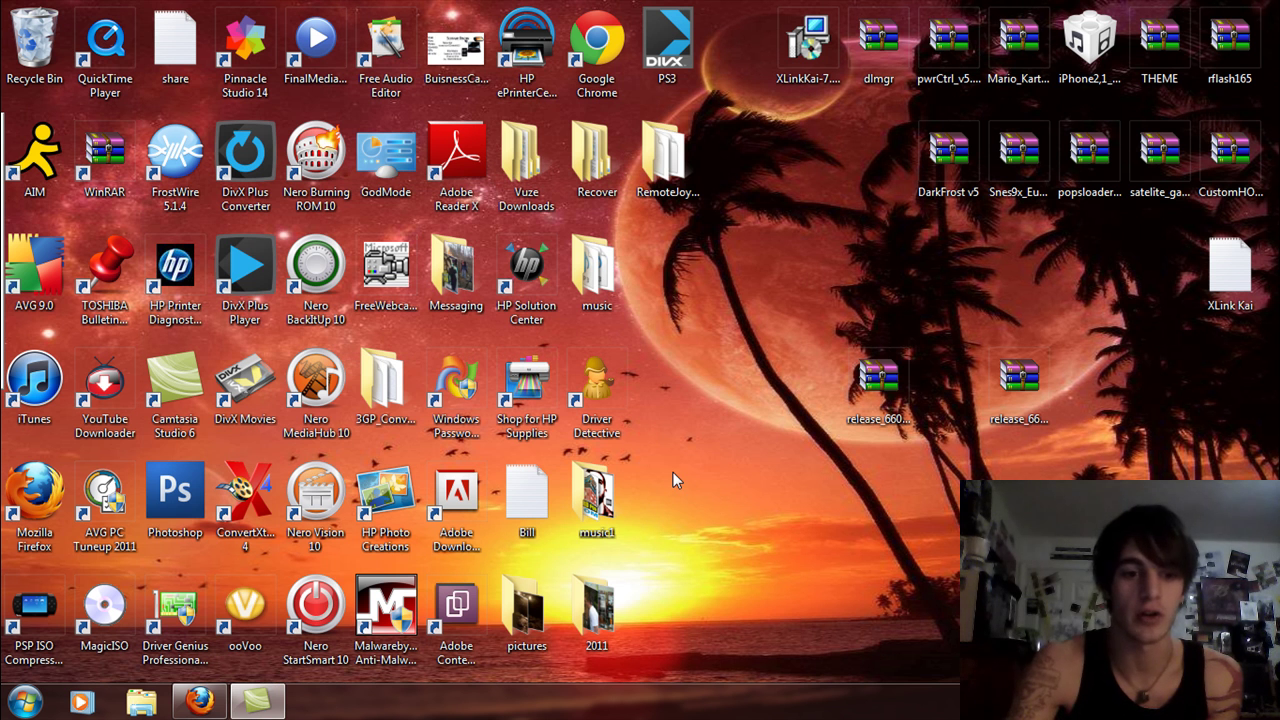
{"action": "double_click", "coordinate": [683, 148]}
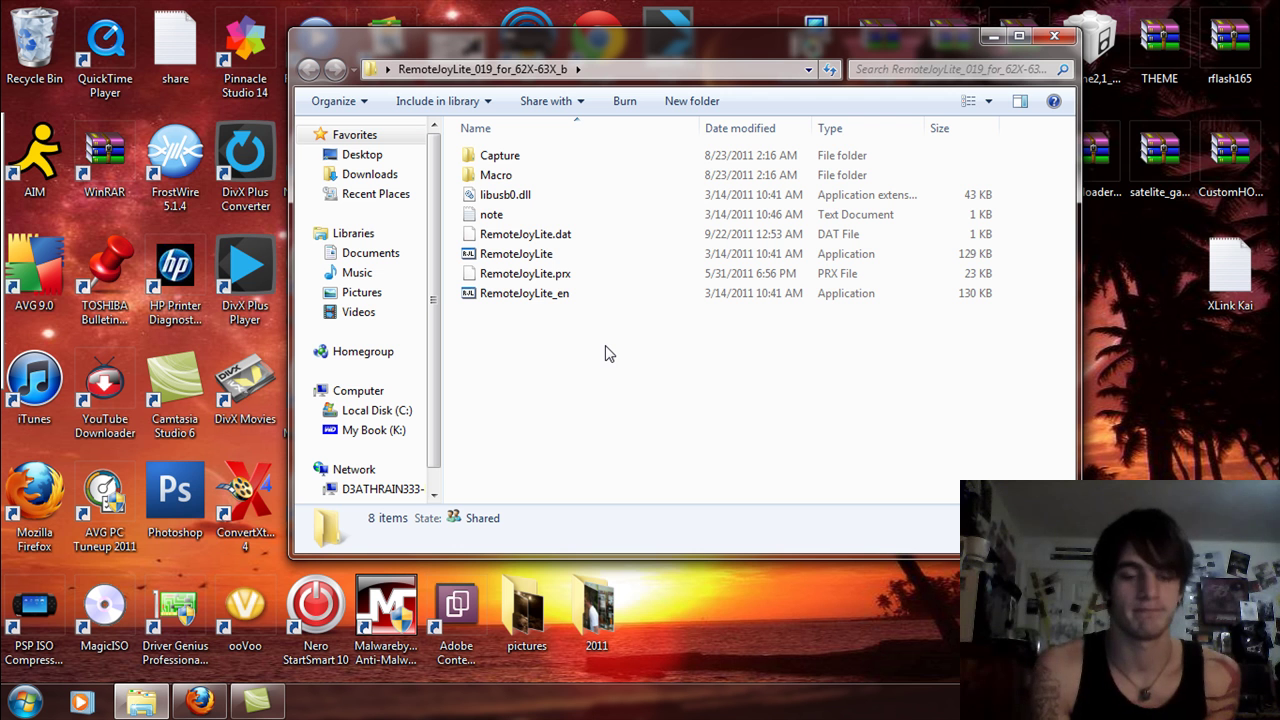
{"action": "double_click", "coordinate": [530, 253]}
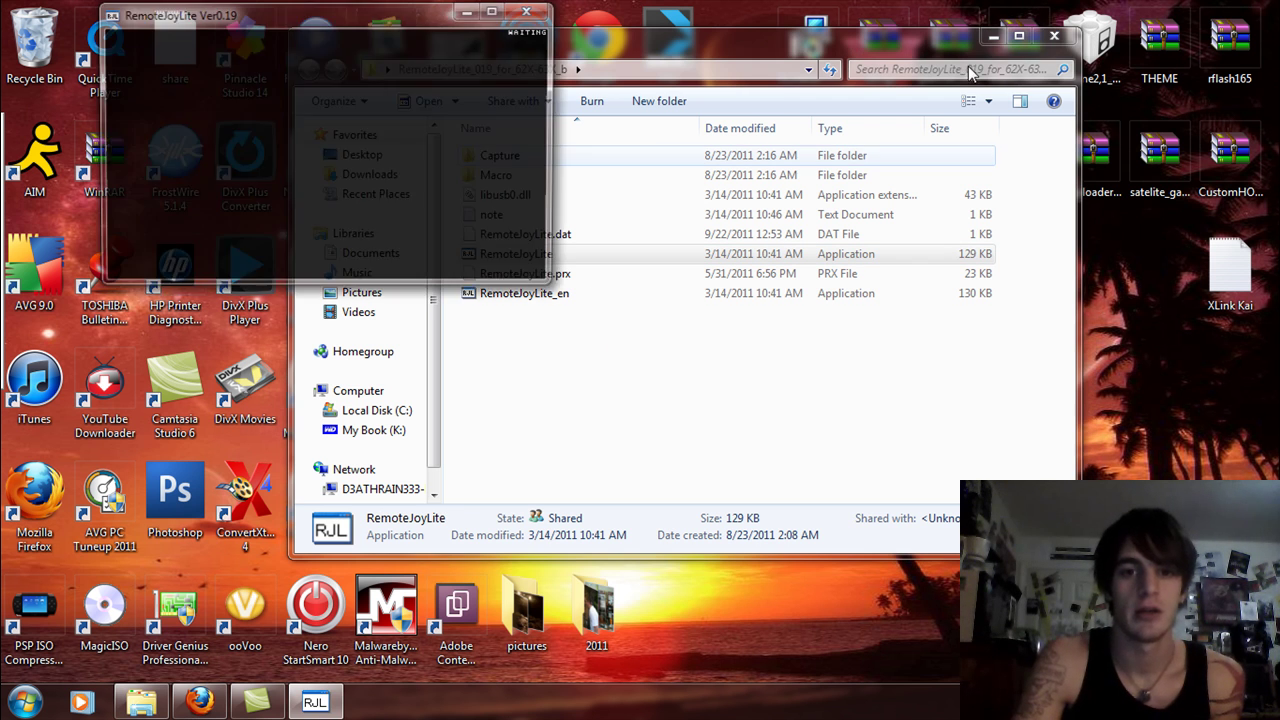
{"action": "left_click", "coordinate": [987, 36]}
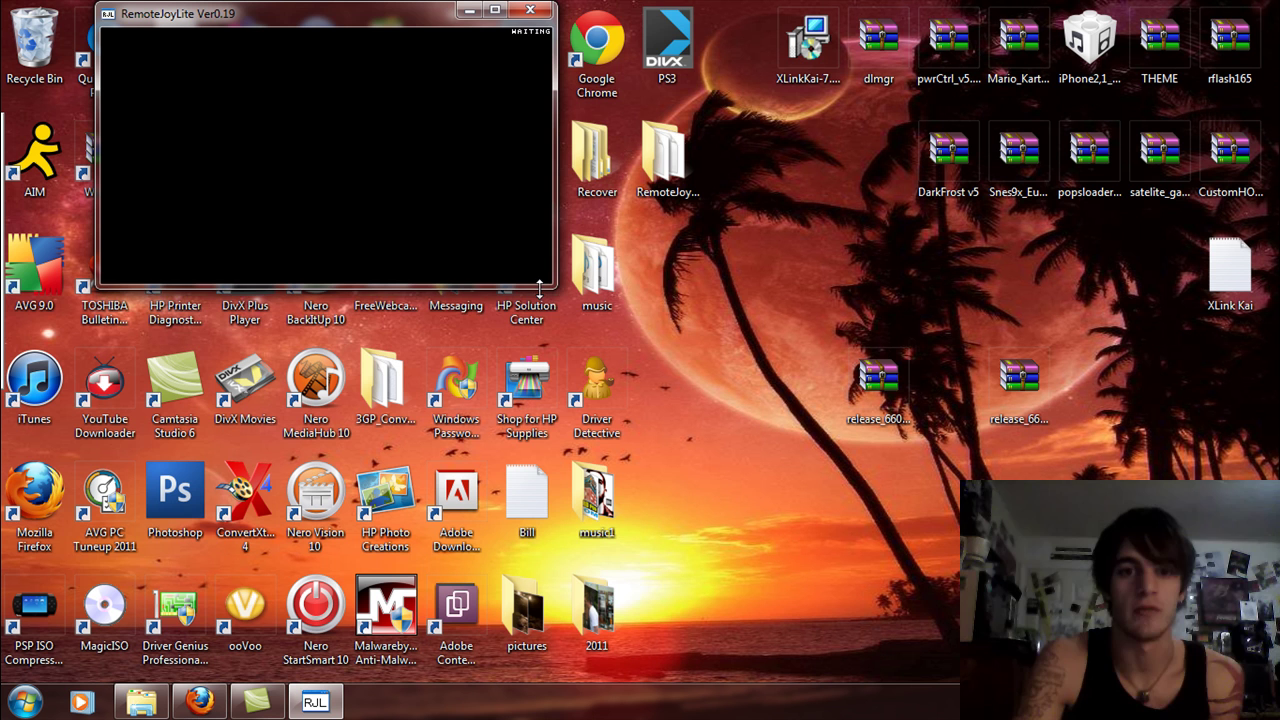
Step: Enlarge the RemoteJoyLite window and move it nearer the middle of the desktop
{"action": "left_click_drag", "start_coordinate": [553, 285], "coordinate": [740, 355]}
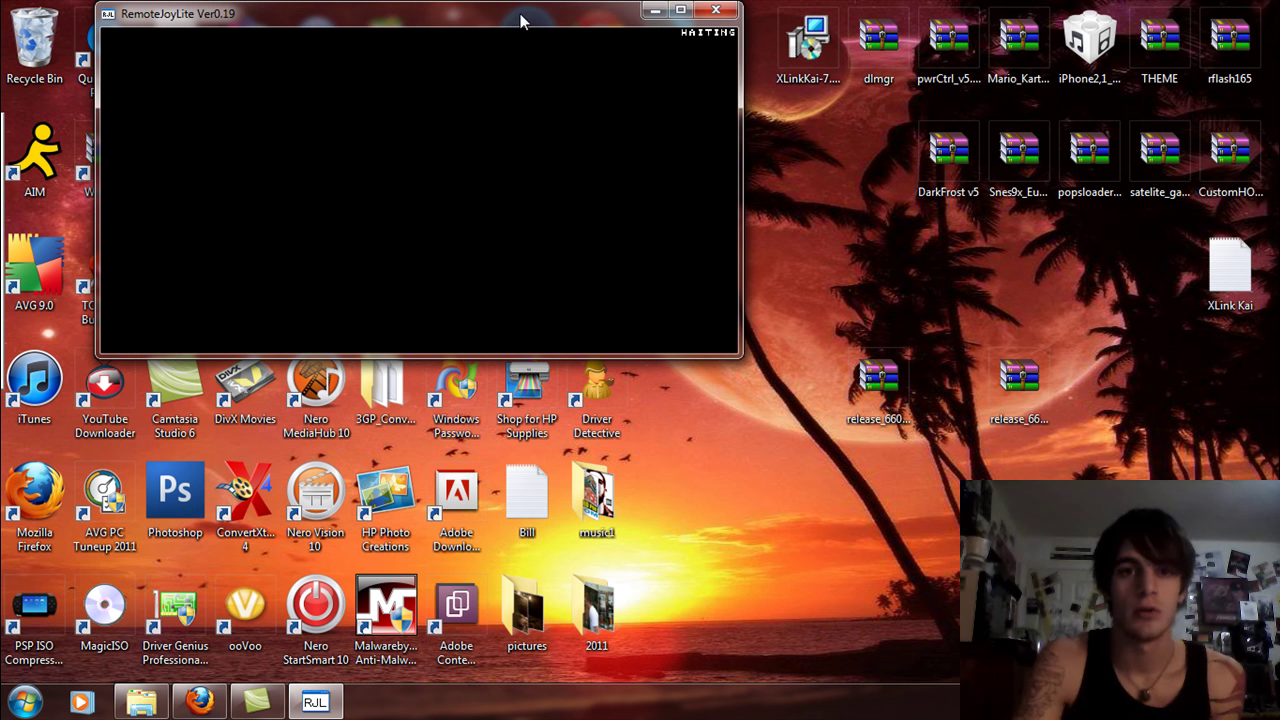
{"action": "left_click_drag", "start_coordinate": [520, 12], "coordinate": [626, 123]}
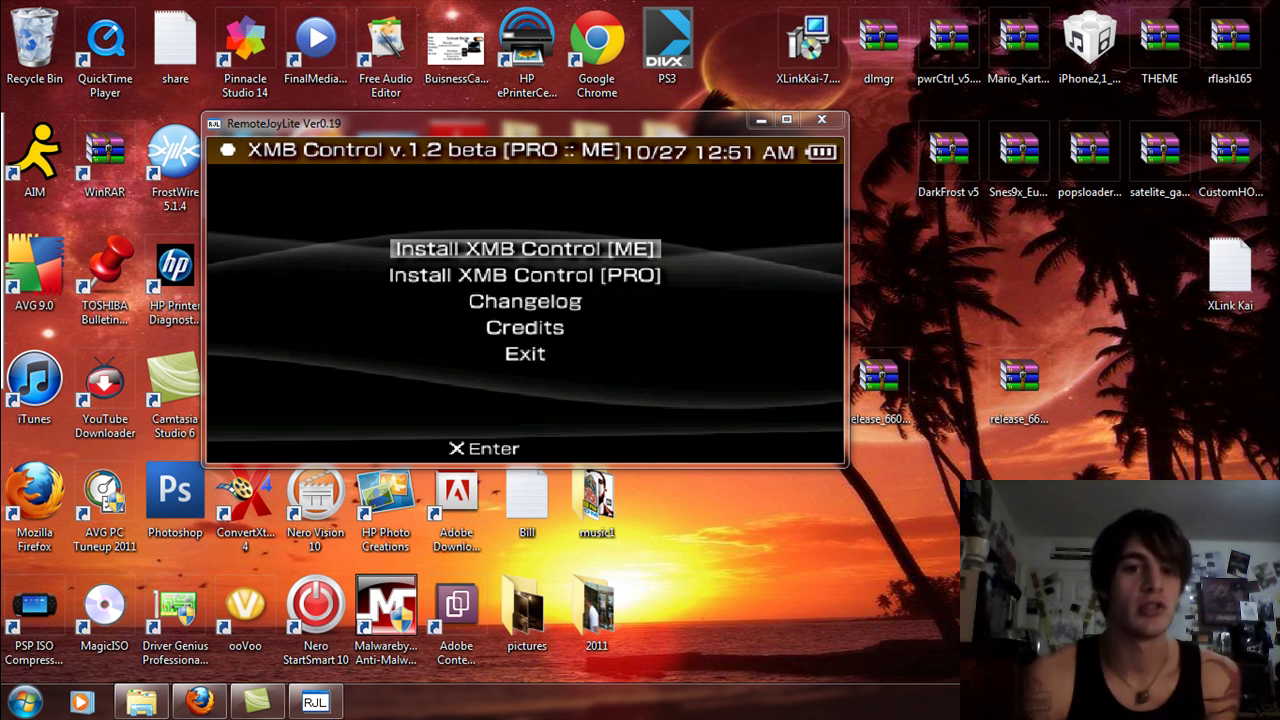
Step: Run Install XMB Control [ME] in the PSP's XMB Control v.1.2 beta installer, and exit the installer
{"action": "key", "text": "Down"}
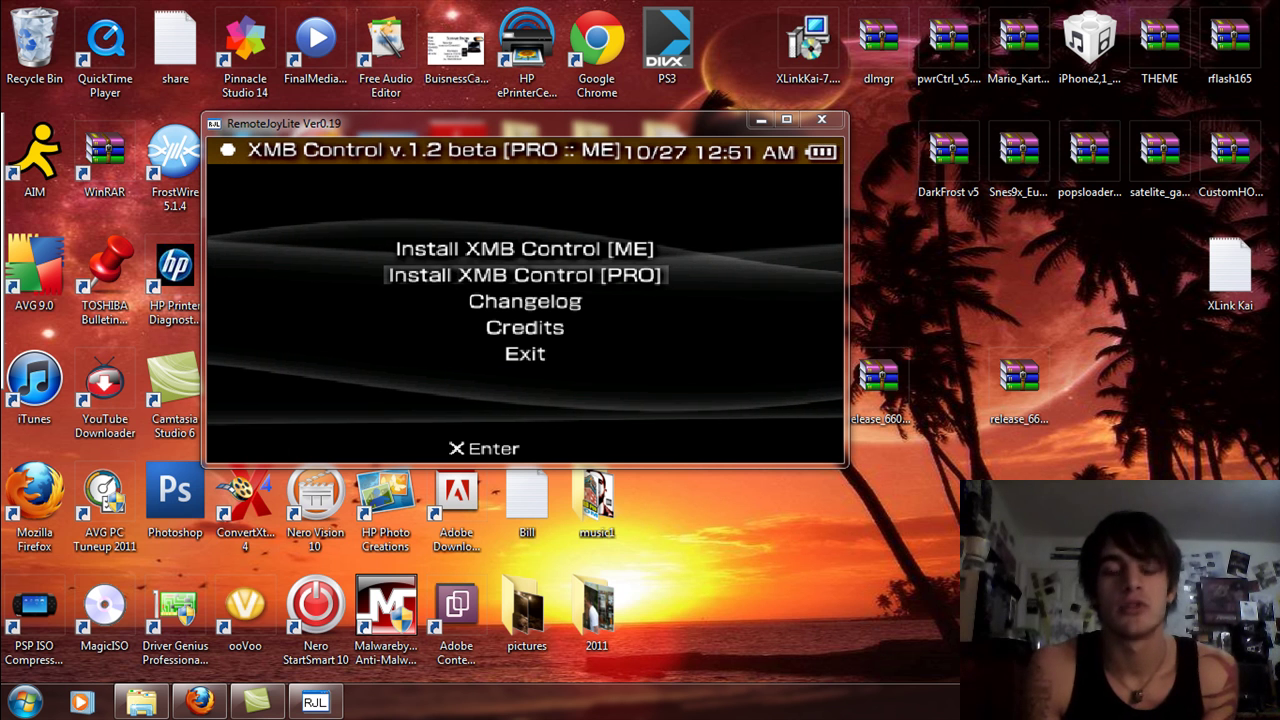
{"action": "key", "text": "Up"}
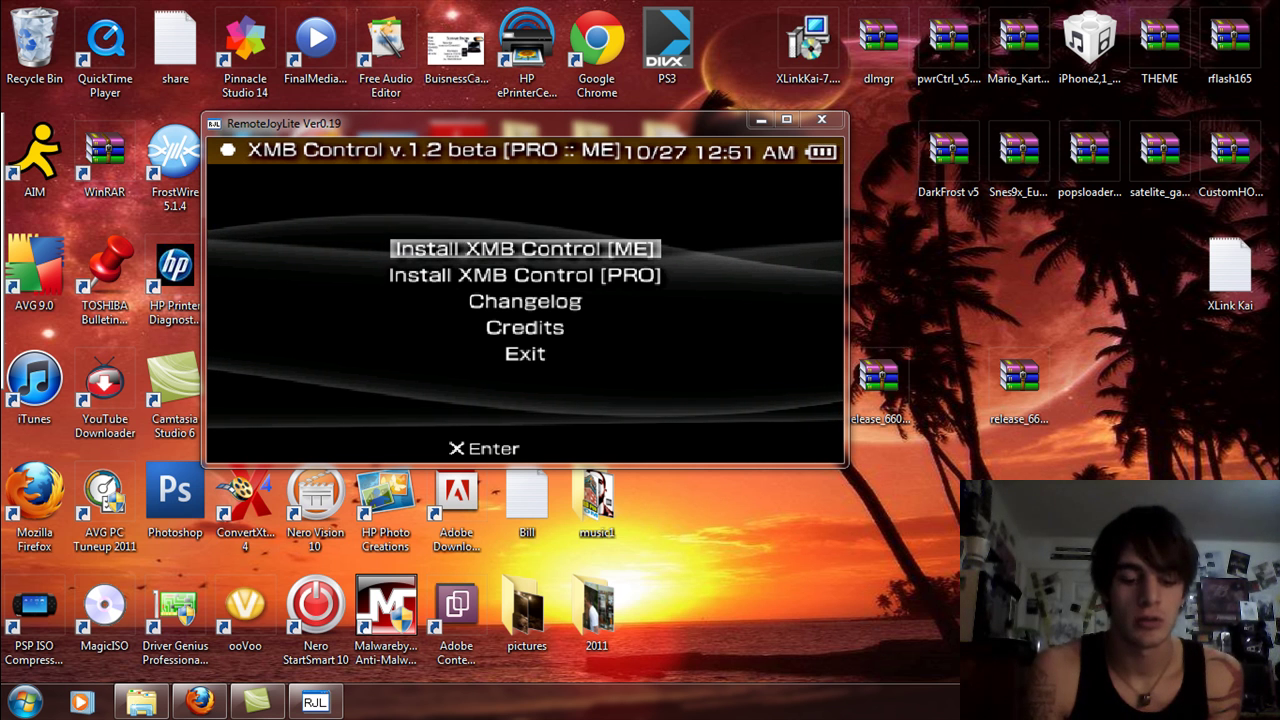
{"action": "key", "text": "Escape"}
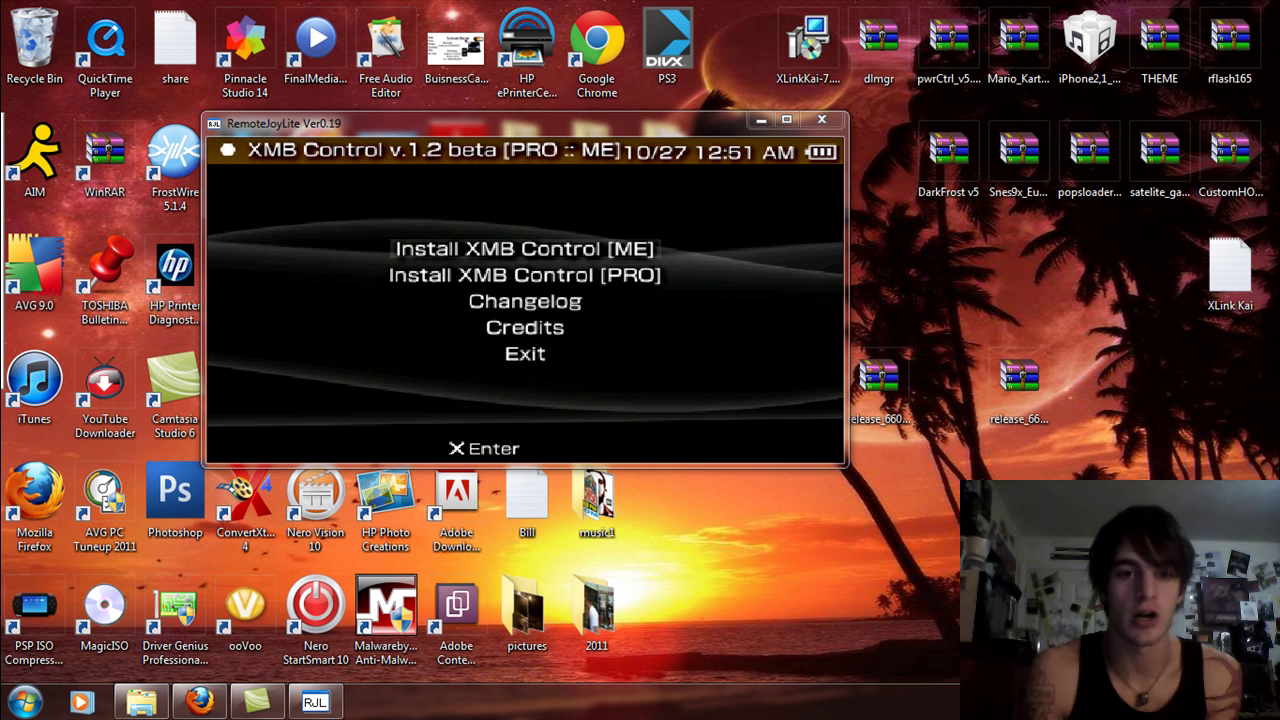
{"action": "key", "text": "Up"}
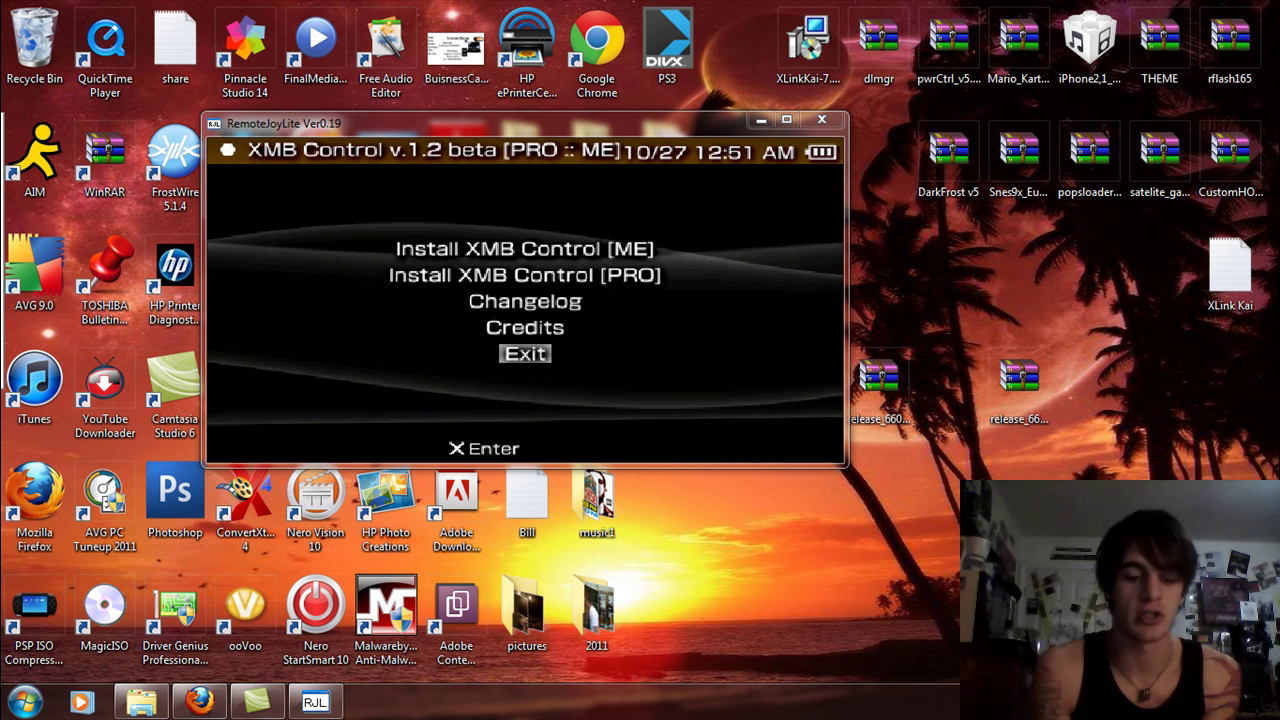
{"action": "key", "text": "Return"}
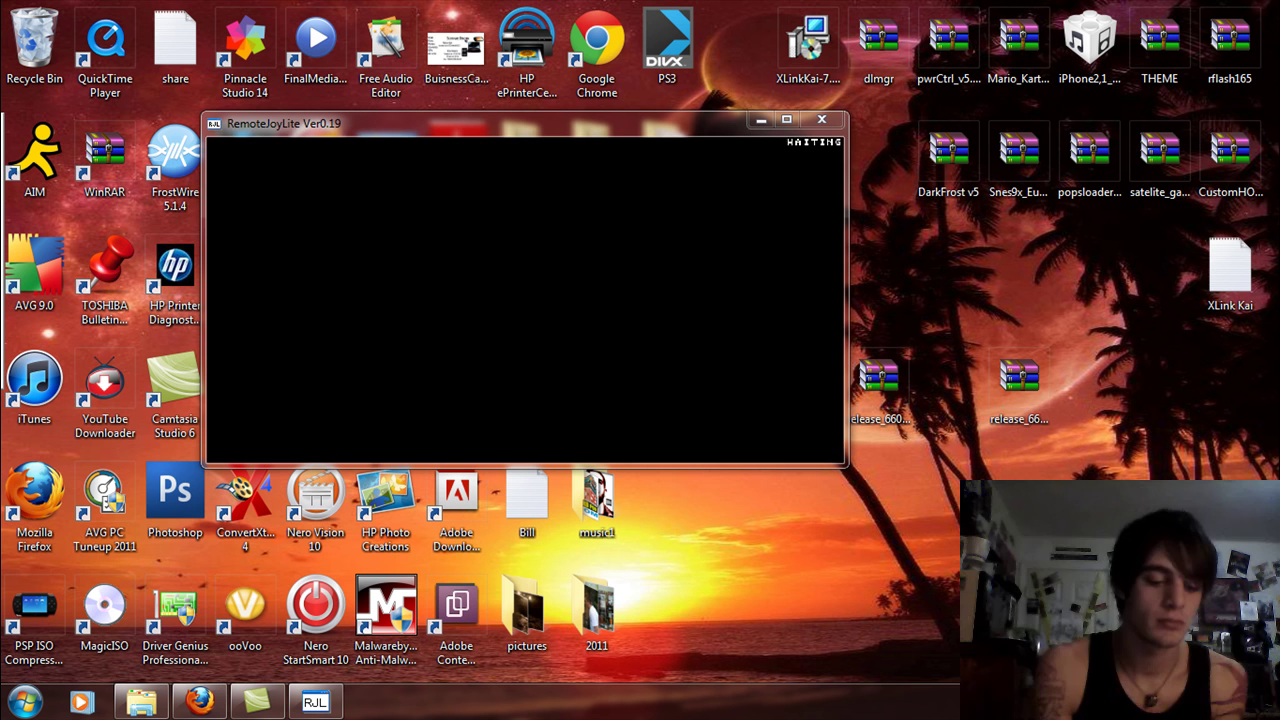
Step: Go to the Settings category of the PSP's home menu and move up to USB Connection
{"action": "key", "text": "Left"}
{"action": "key", "text": "Left"}
{"action": "key", "text": "Left"}
{"action": "key", "text": "Left"}
{"action": "key", "text": "Left"}
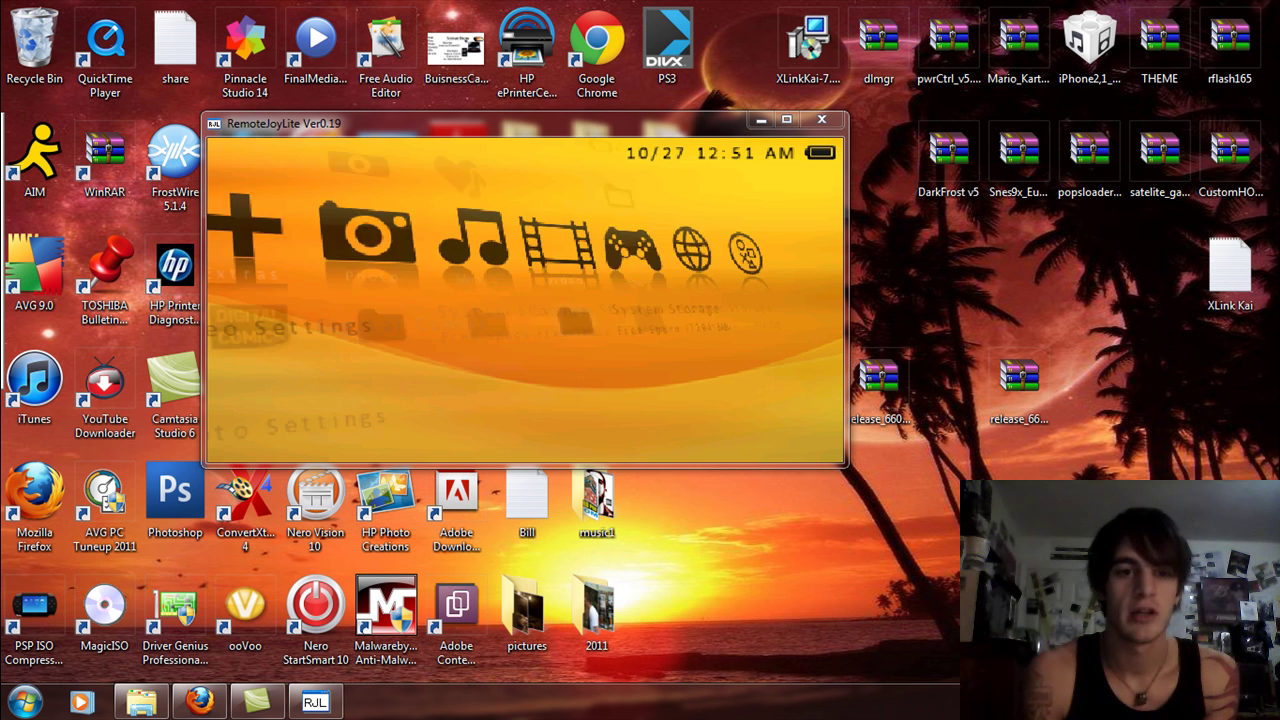
{"action": "key", "text": "Up"}
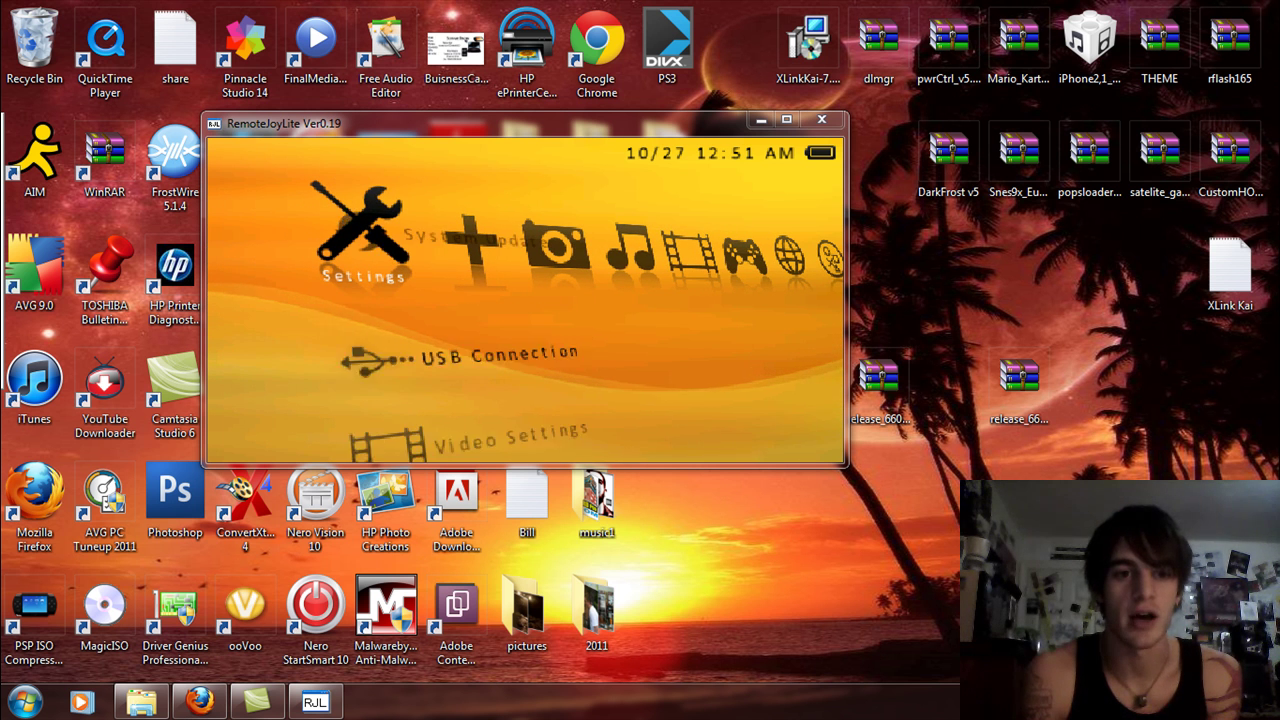
Step: Look through the PSP's Settings list as far as System Settings and return to USB Connection
{"action": "key", "text": "Down"}
{"action": "key", "text": "Down"}
{"action": "key", "text": "Down"}
{"action": "key", "text": "Down"}
{"action": "key", "text": "Up"}
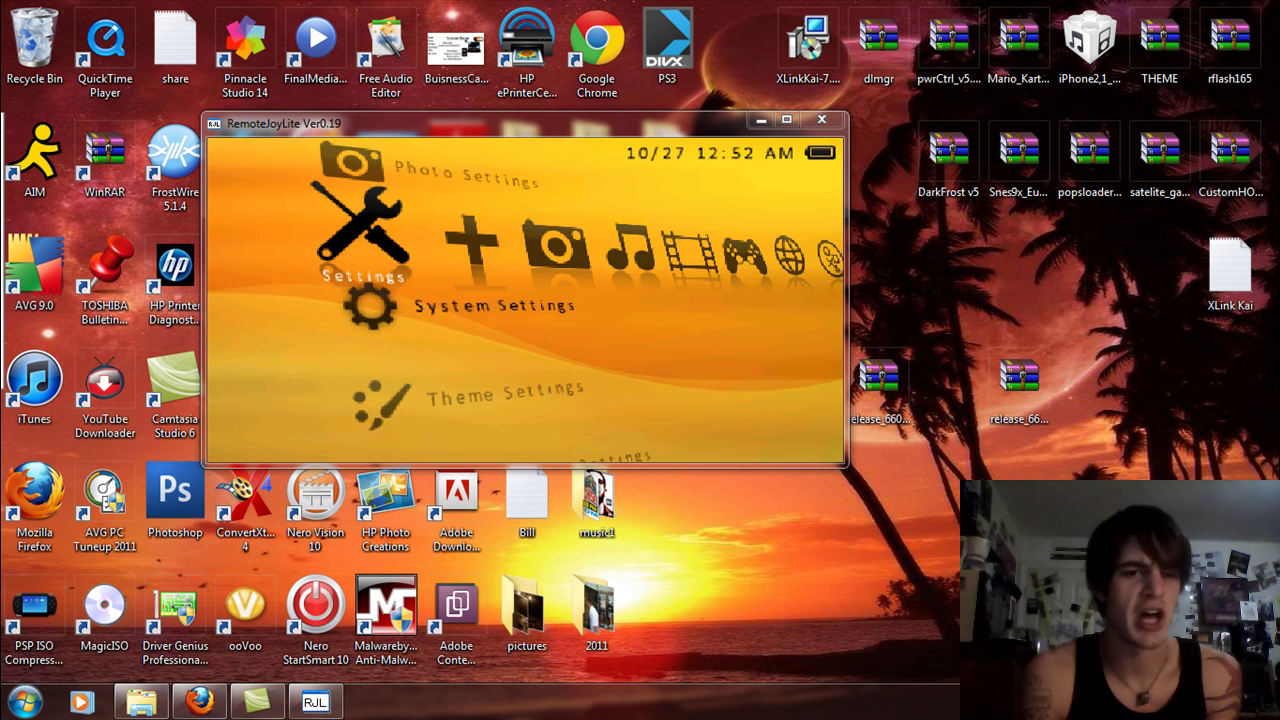
{"action": "key", "text": "Up"}
{"action": "key", "text": "Up"}
{"action": "key", "text": "Up"}
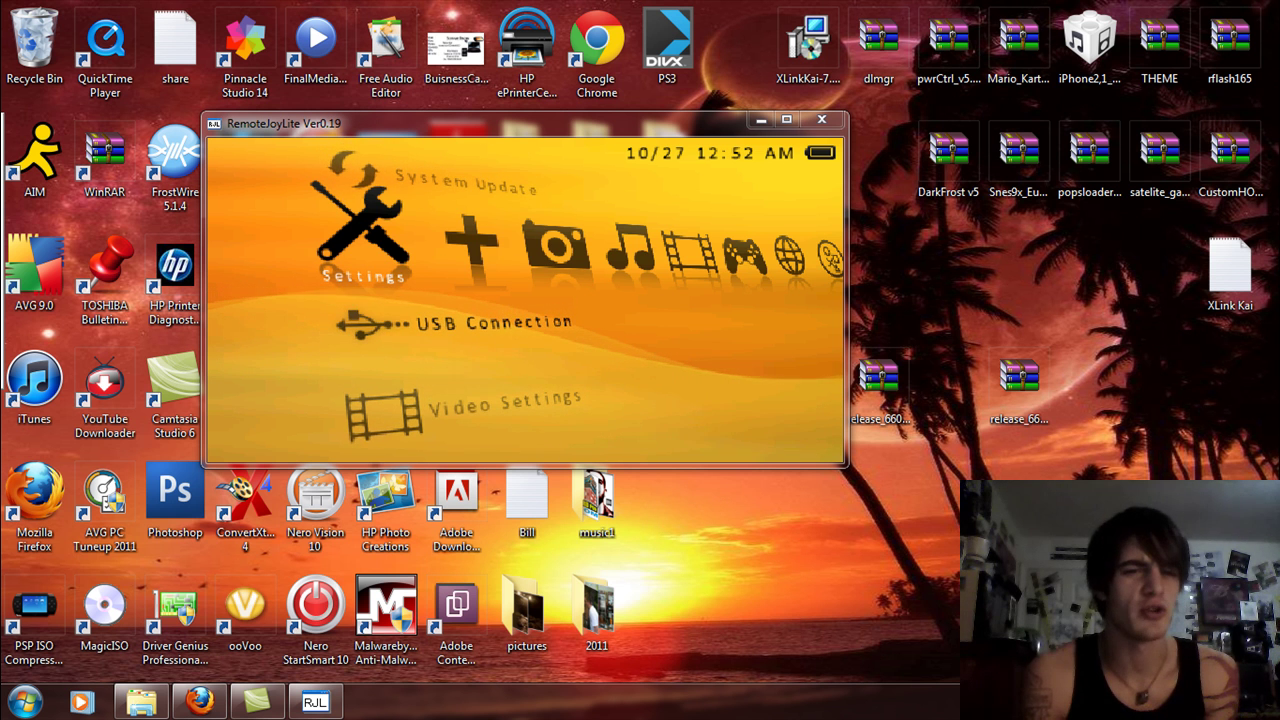
Step: Start the PSP's USB connection, continue without scanning the disk, and open Removable Disk (I:) on the computer
{"action": "key", "text": "Return"}
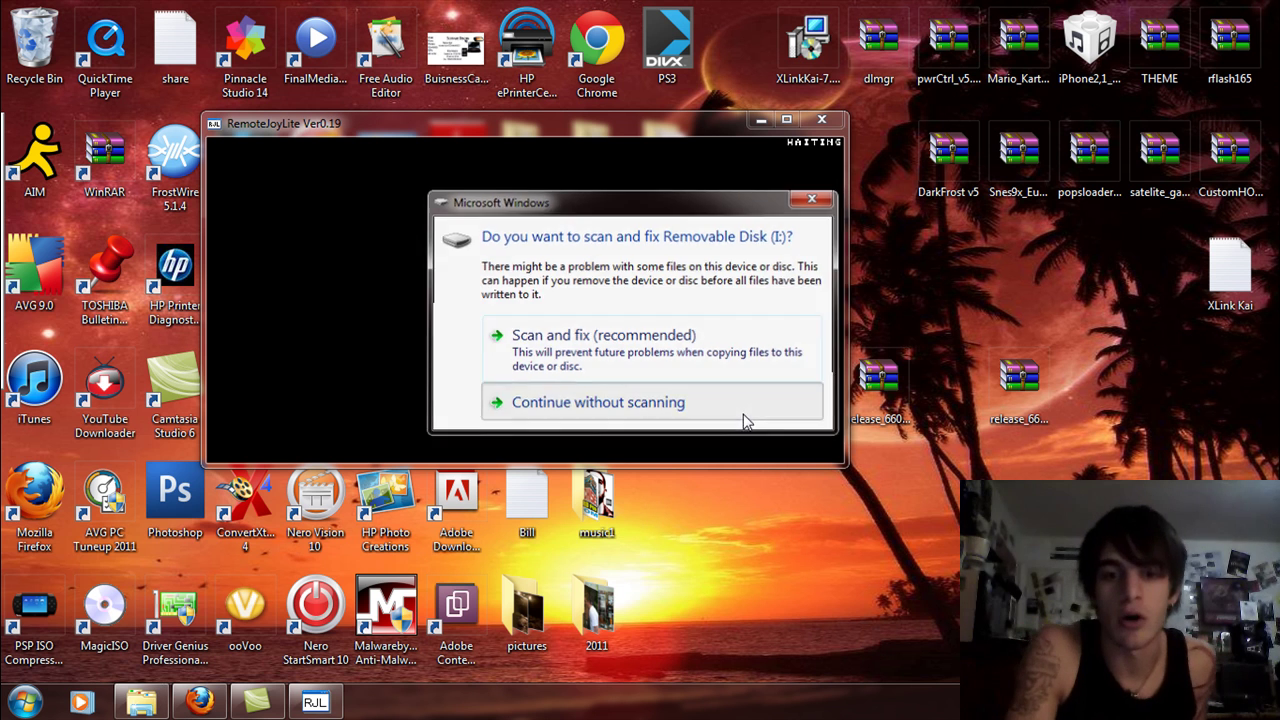
{"action": "left_click", "coordinate": [744, 420]}
{"action": "left_click", "coordinate": [12, 705]}
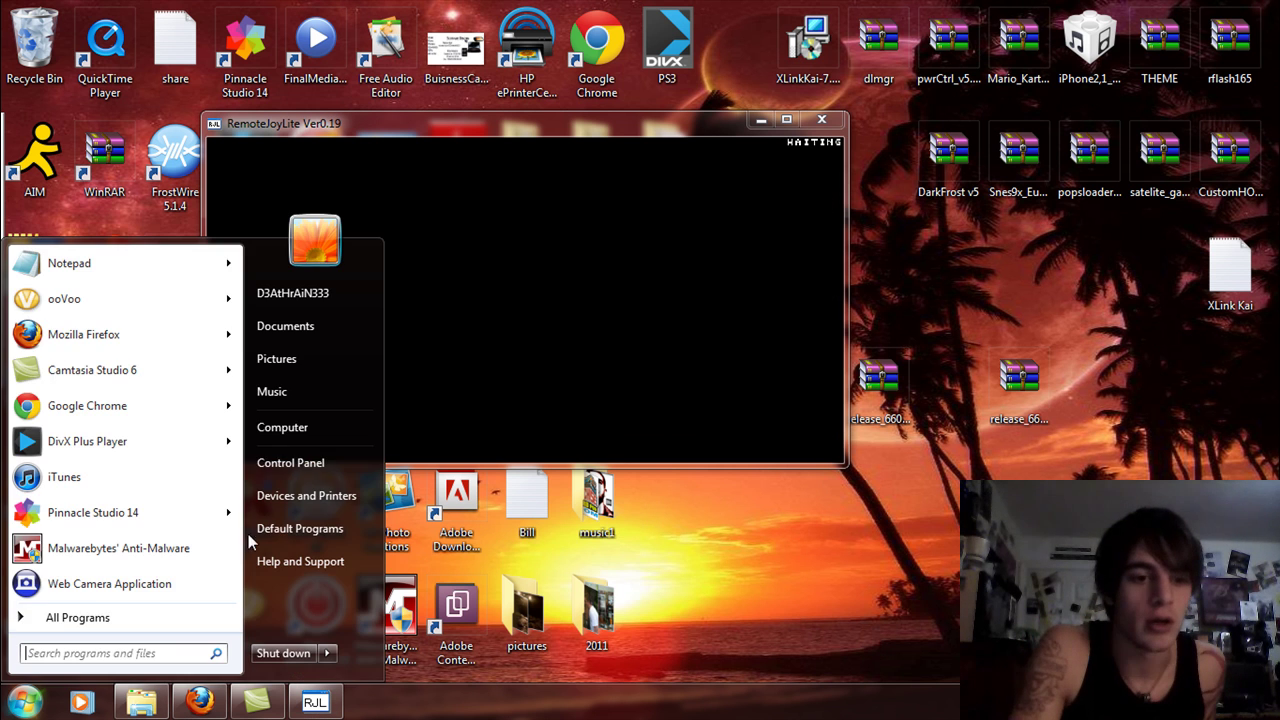
{"action": "left_click", "coordinate": [305, 421]}
{"action": "double_click", "coordinate": [810, 270]}
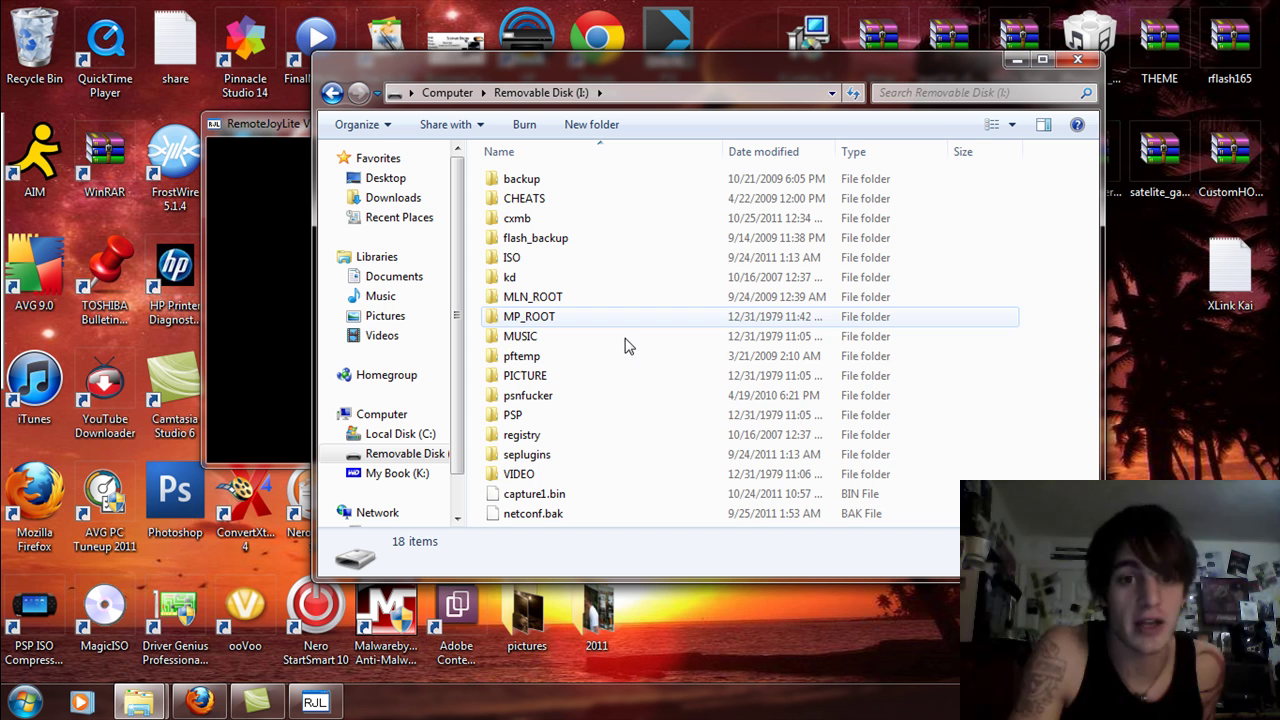
Step: Open the disk's seplugins folder and check the contents of its xmbcontrol subfolder
{"action": "double_click", "coordinate": [546, 456]}
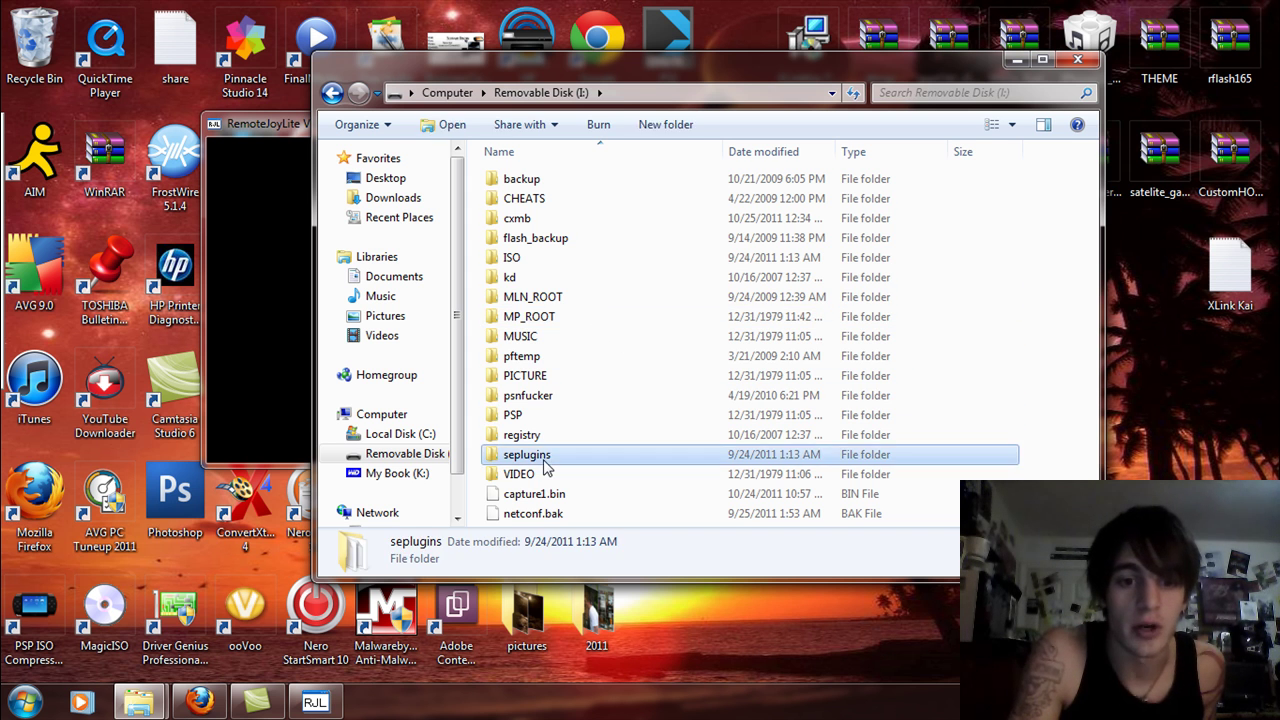
{"action": "double_click", "coordinate": [554, 185]}
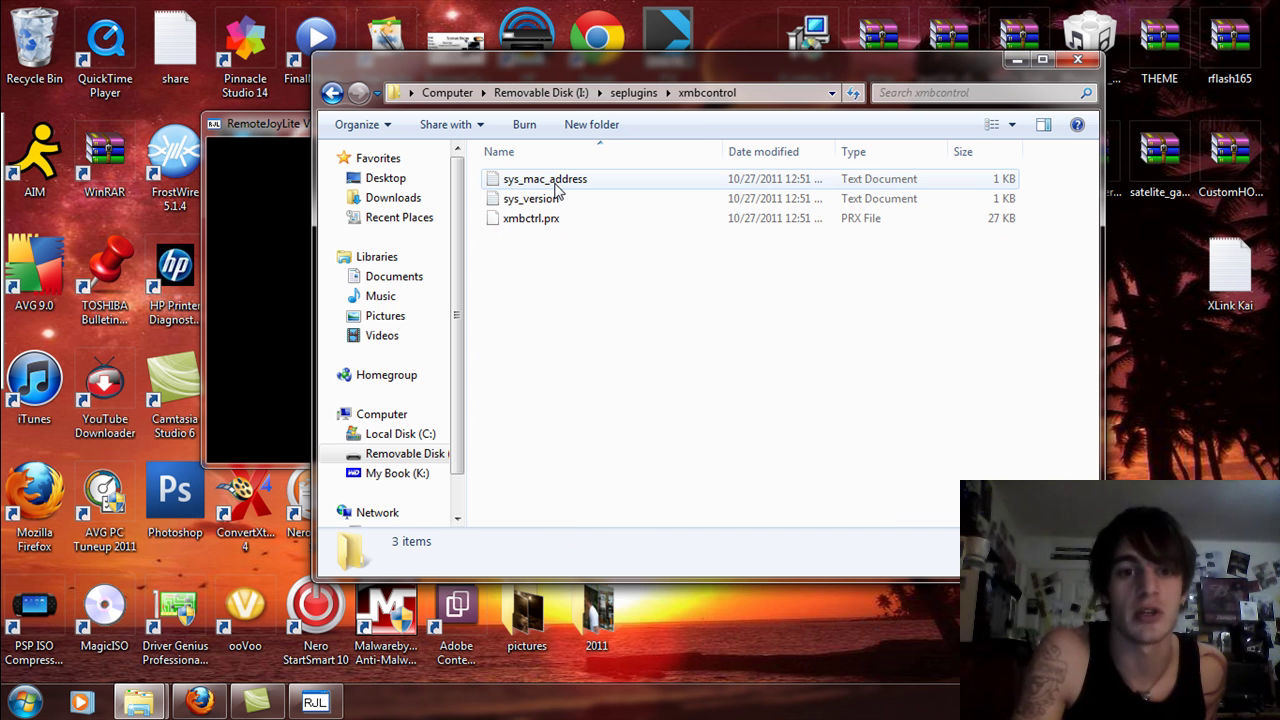
{"action": "left_click", "coordinate": [332, 92]}
Step: Change the xmbctrl.prx path in seplugins\VSH.TXT to begin with ef0:, save the file, and close the folder window
{"action": "double_click", "coordinate": [514, 356]}
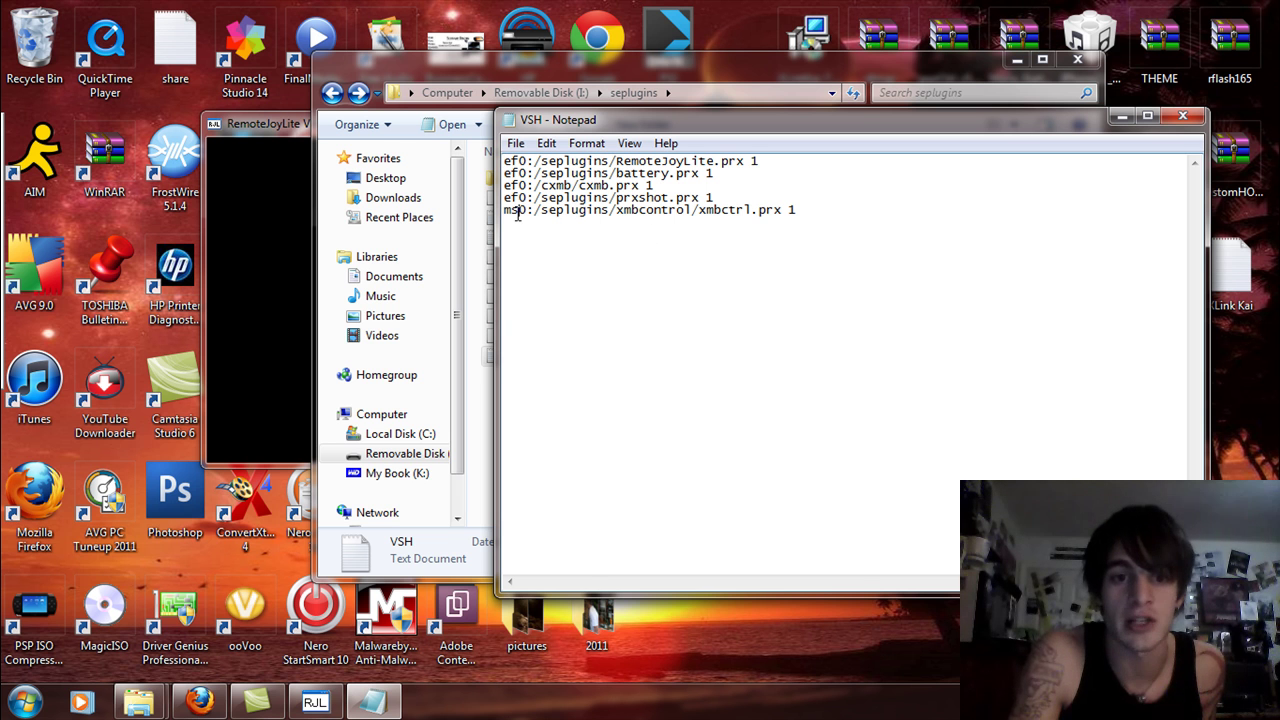
{"action": "key", "text": "Delete"}
{"action": "key", "text": "Delete"}
{"action": "key", "text": "Delete"}
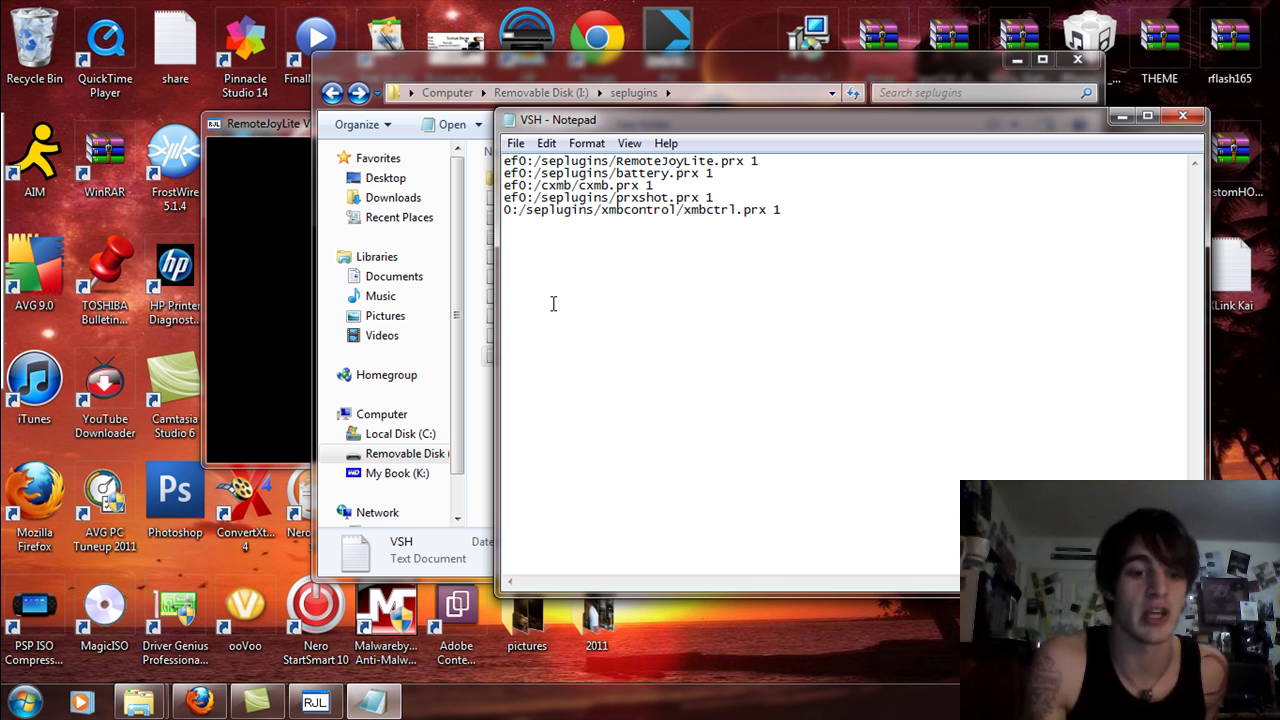
{"action": "type", "text": "ef"}
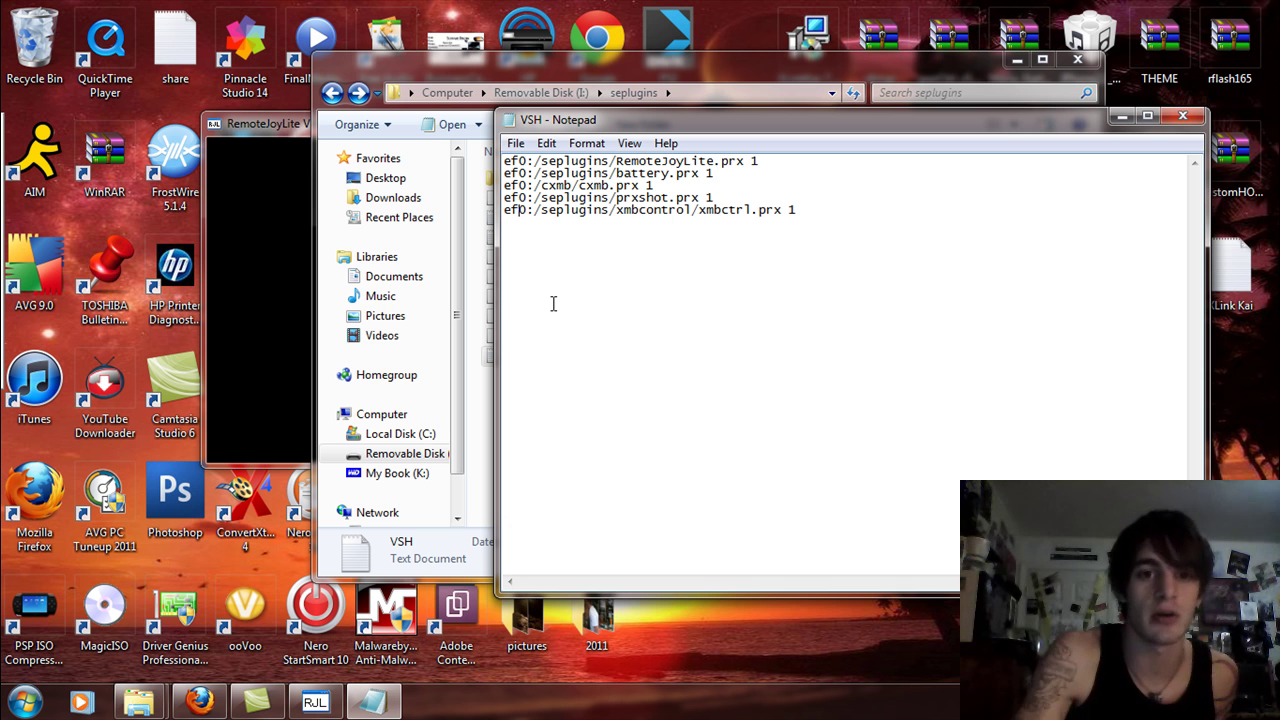
{"action": "left_click", "coordinate": [1187, 122]}
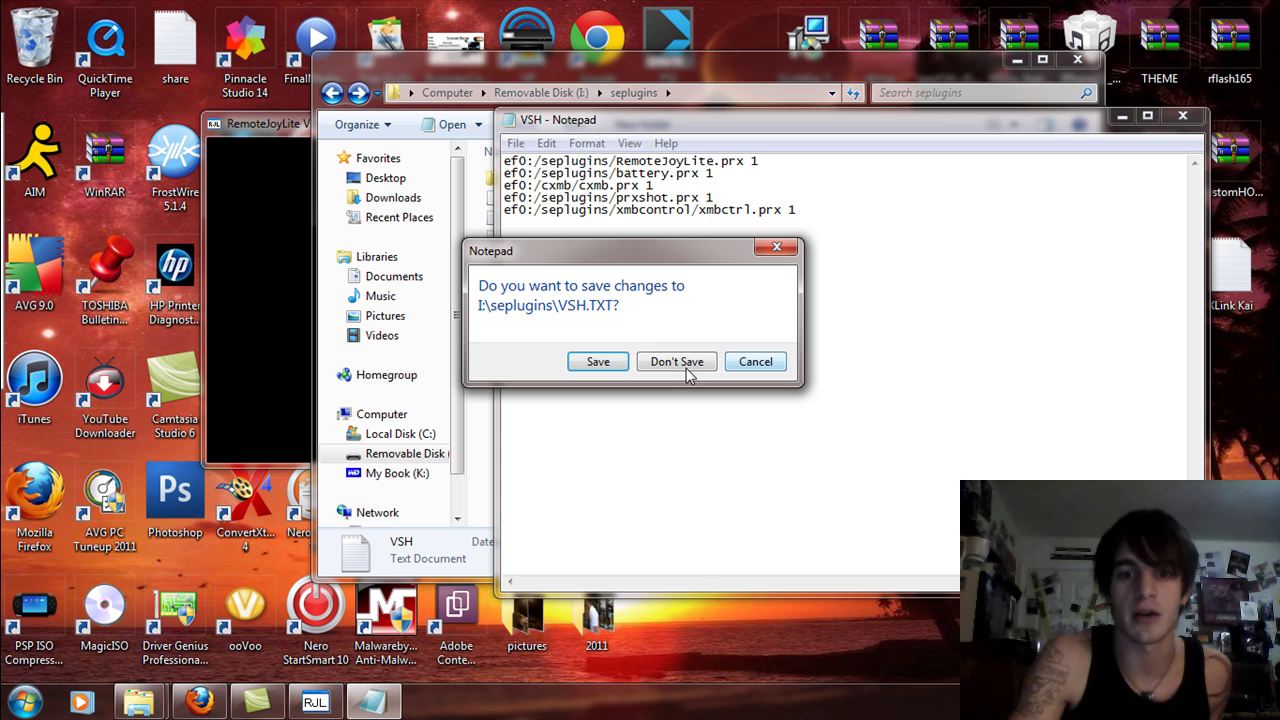
{"action": "left_click", "coordinate": [604, 364]}
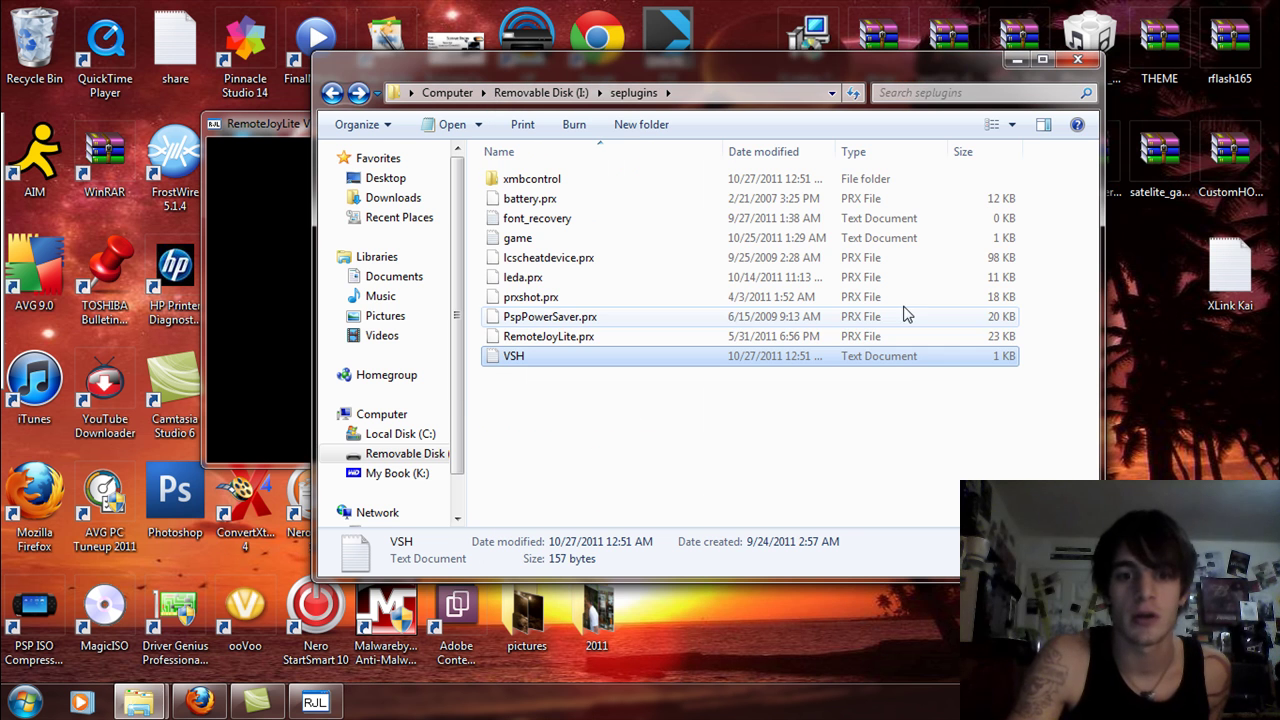
{"action": "left_click", "coordinate": [1076, 60]}
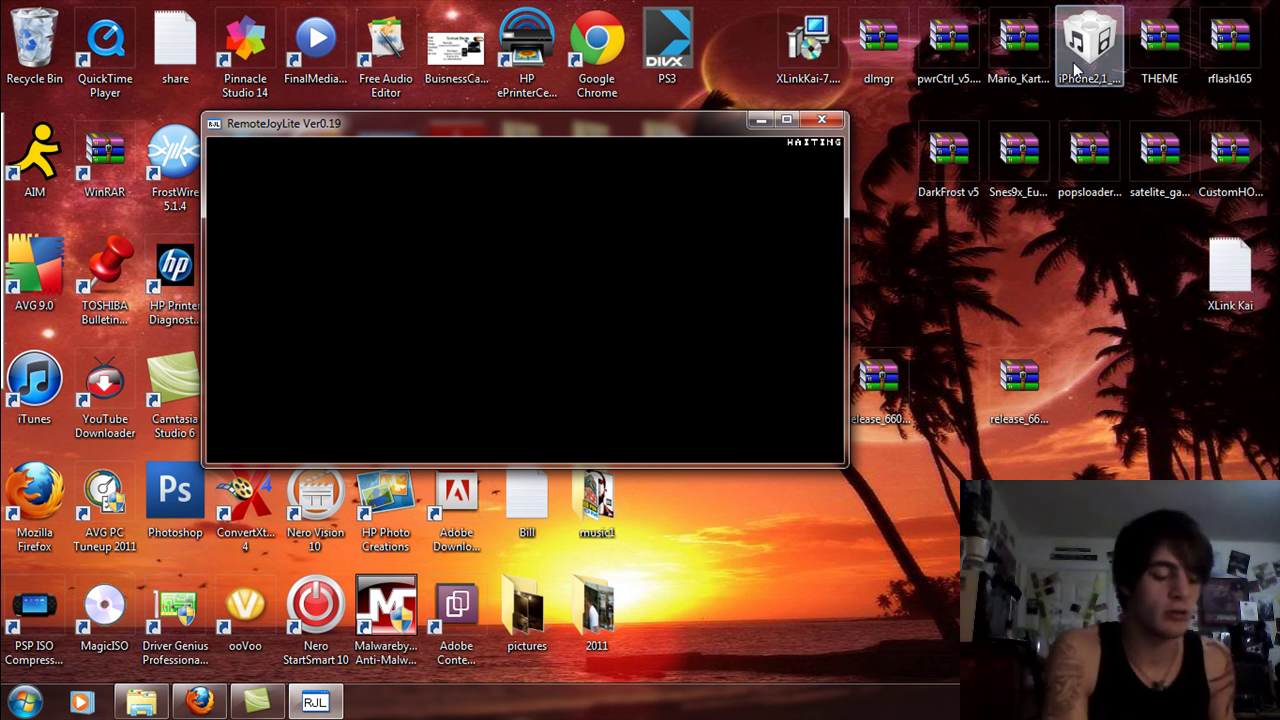